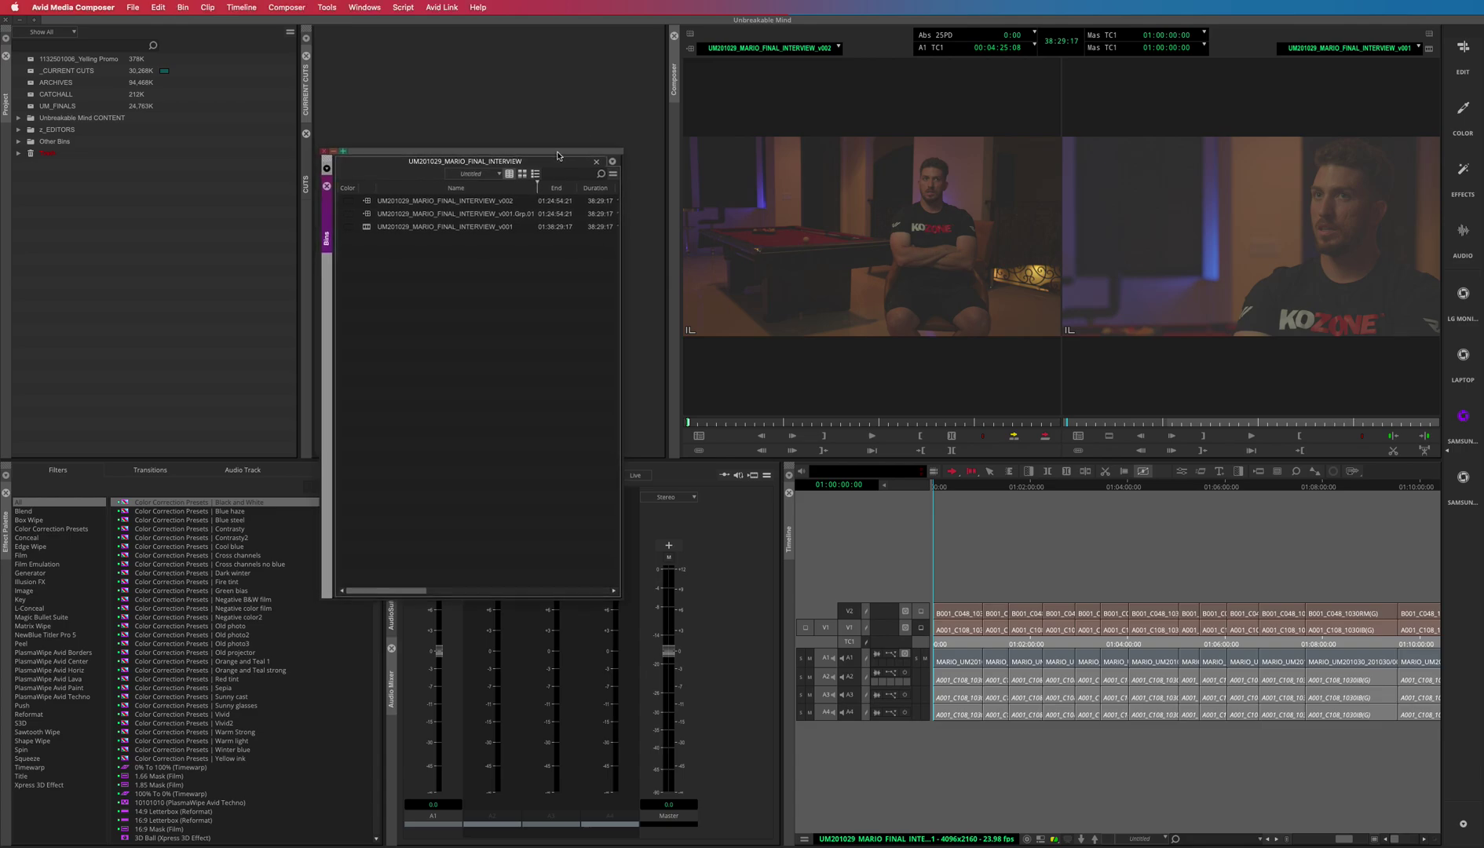
Move the UM201029_MARIO_FINAL_INTERVIEW bin to uncover the audio mixer, then bring up the Otter.ai transcript in Chrome
{"action": "left_click_drag", "start_coordinate": [555, 152], "coordinate": [672, 177]}
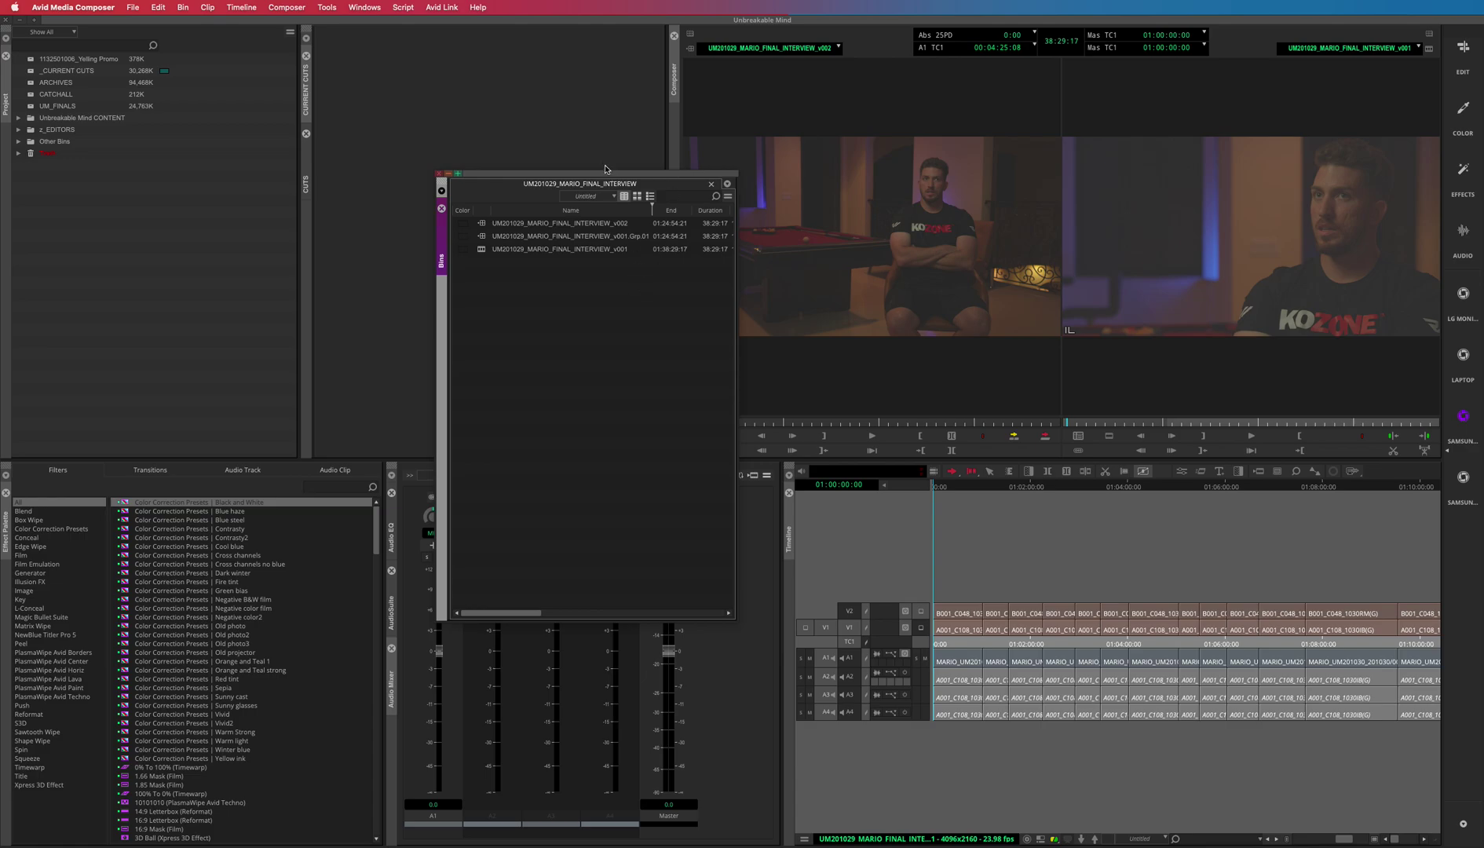
{"action": "left_click_drag", "start_coordinate": [607, 176], "coordinate": [684, 179]}
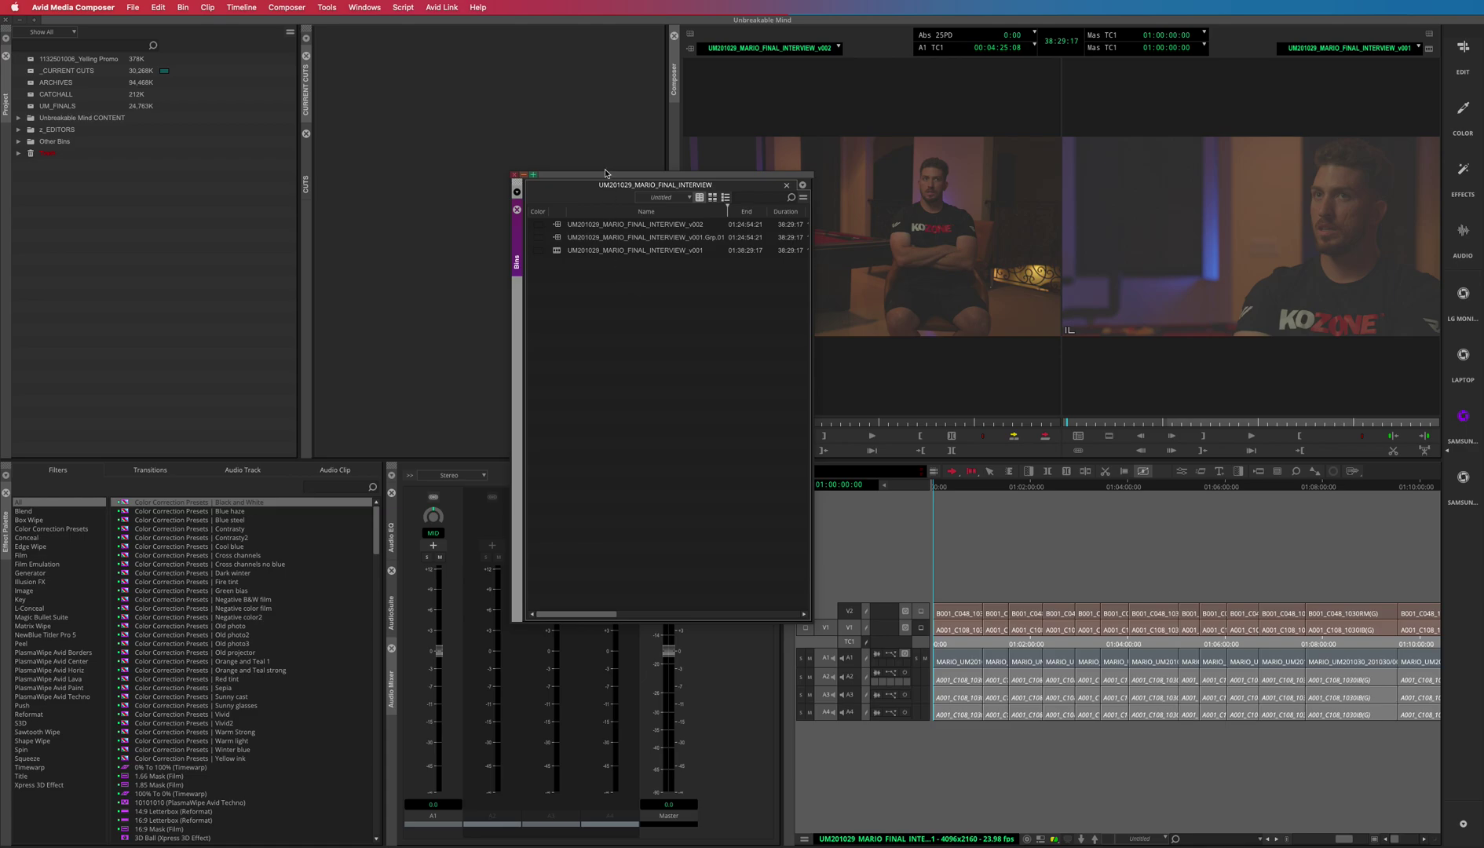
{"action": "left_click_drag", "start_coordinate": [601, 176], "coordinate": [590, 199]}
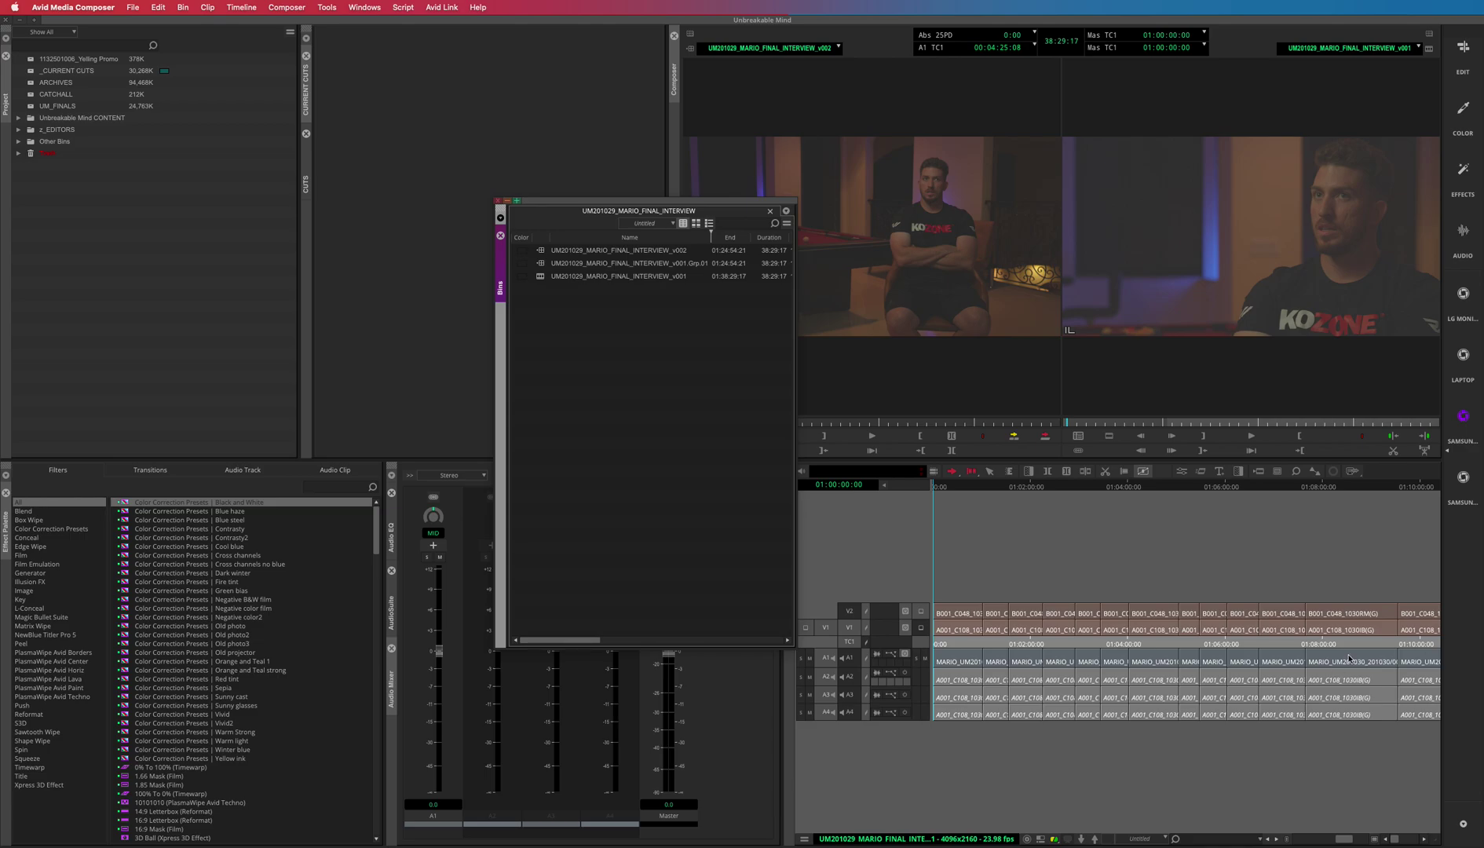
{"action": "left_click", "coordinate": [602, 842]}
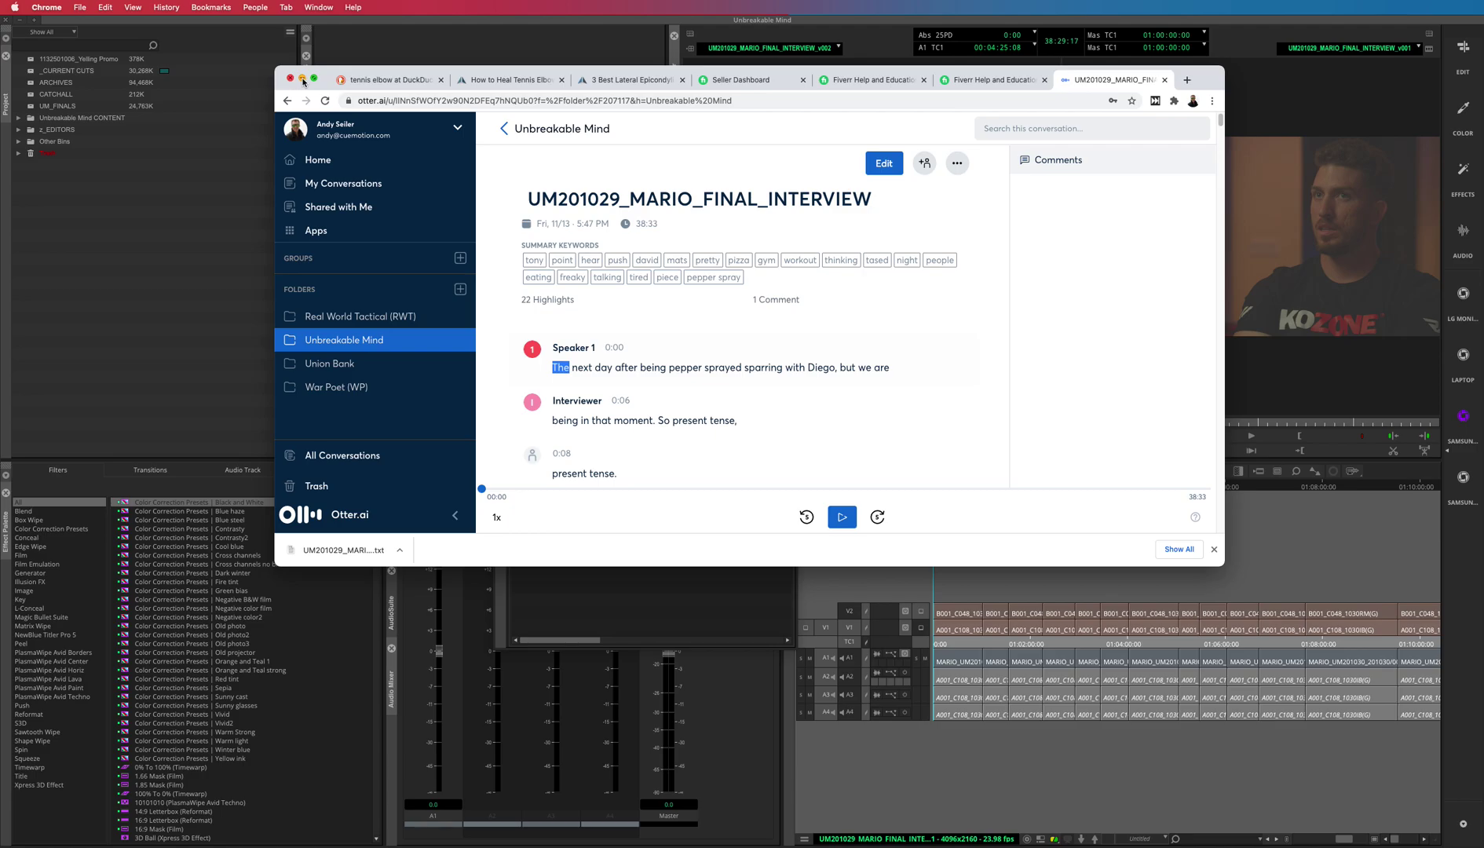
Hide Chrome and create a New Script from UM201029_MARIO_FINAL_INTERVIEW.txt in Downloads
{"action": "left_click", "coordinate": [956, 163]}
{"action": "left_click", "coordinate": [956, 163]}
{"action": "left_click", "coordinate": [301, 78]}
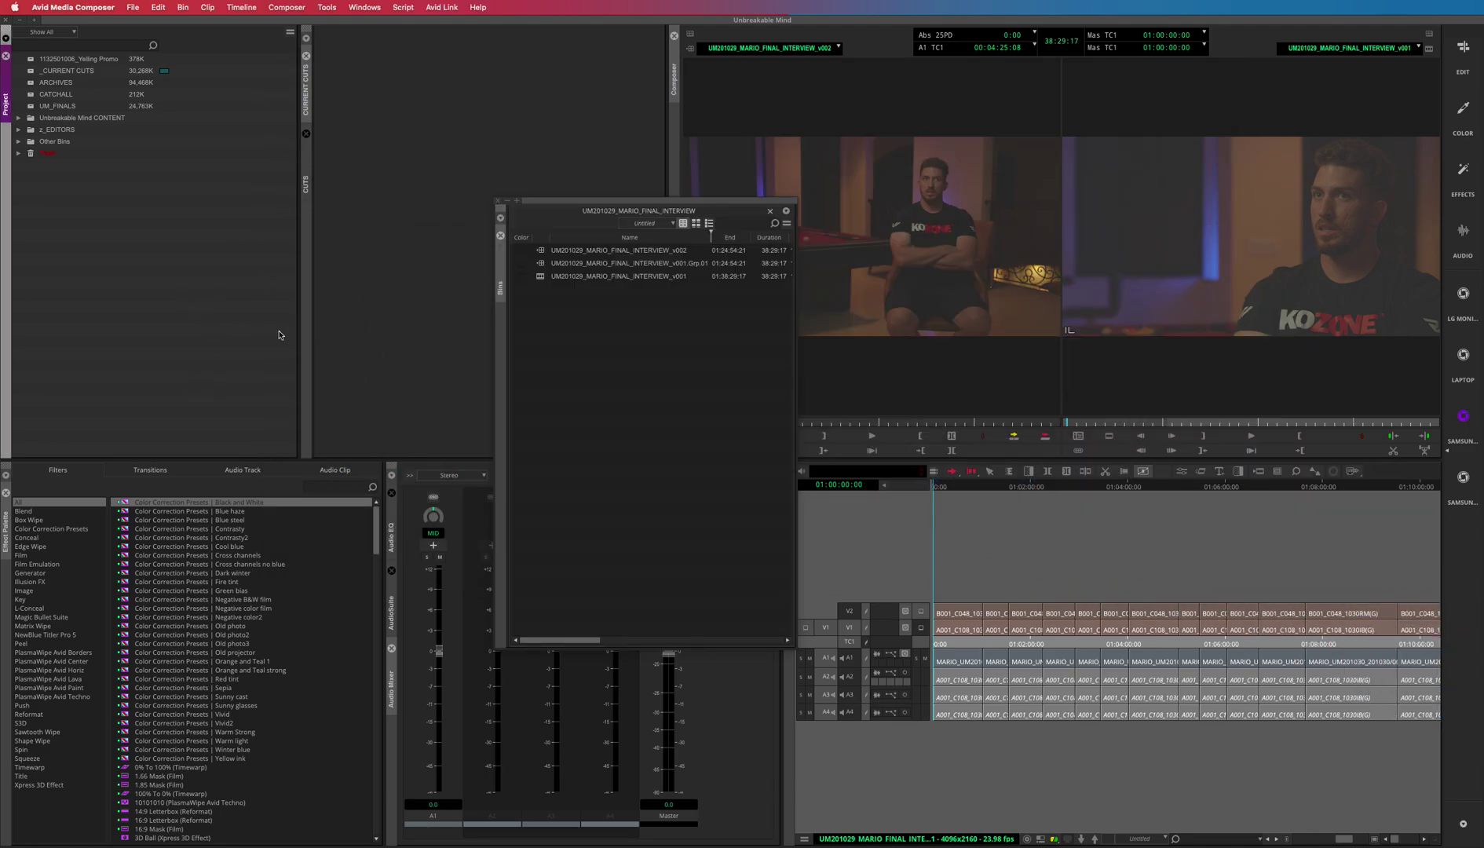
{"action": "left_click", "coordinate": [143, 4]}
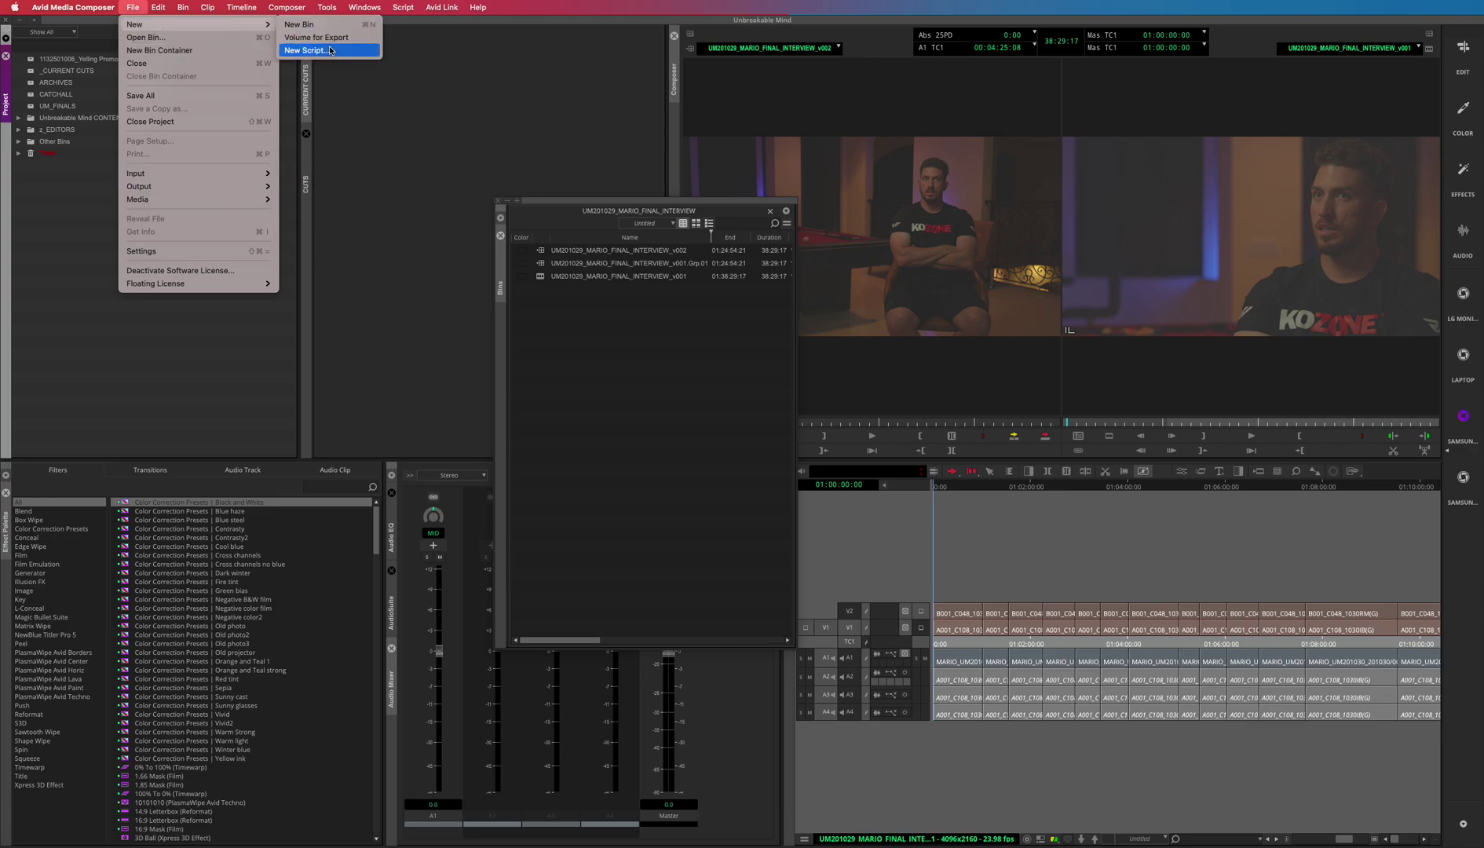
{"action": "left_click", "coordinate": [330, 51]}
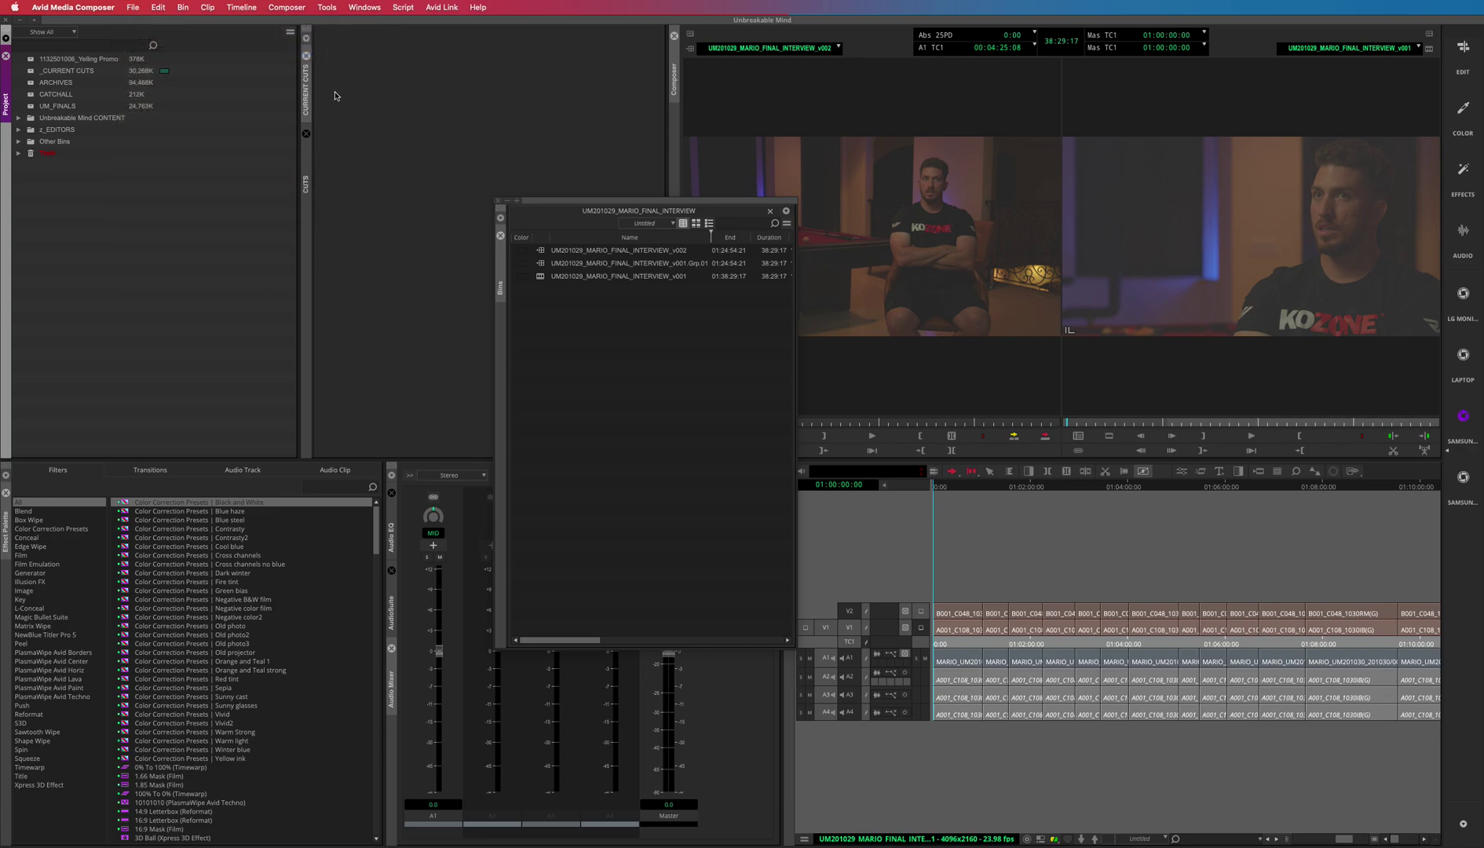
{"action": "left_click", "coordinate": [946, 243]}
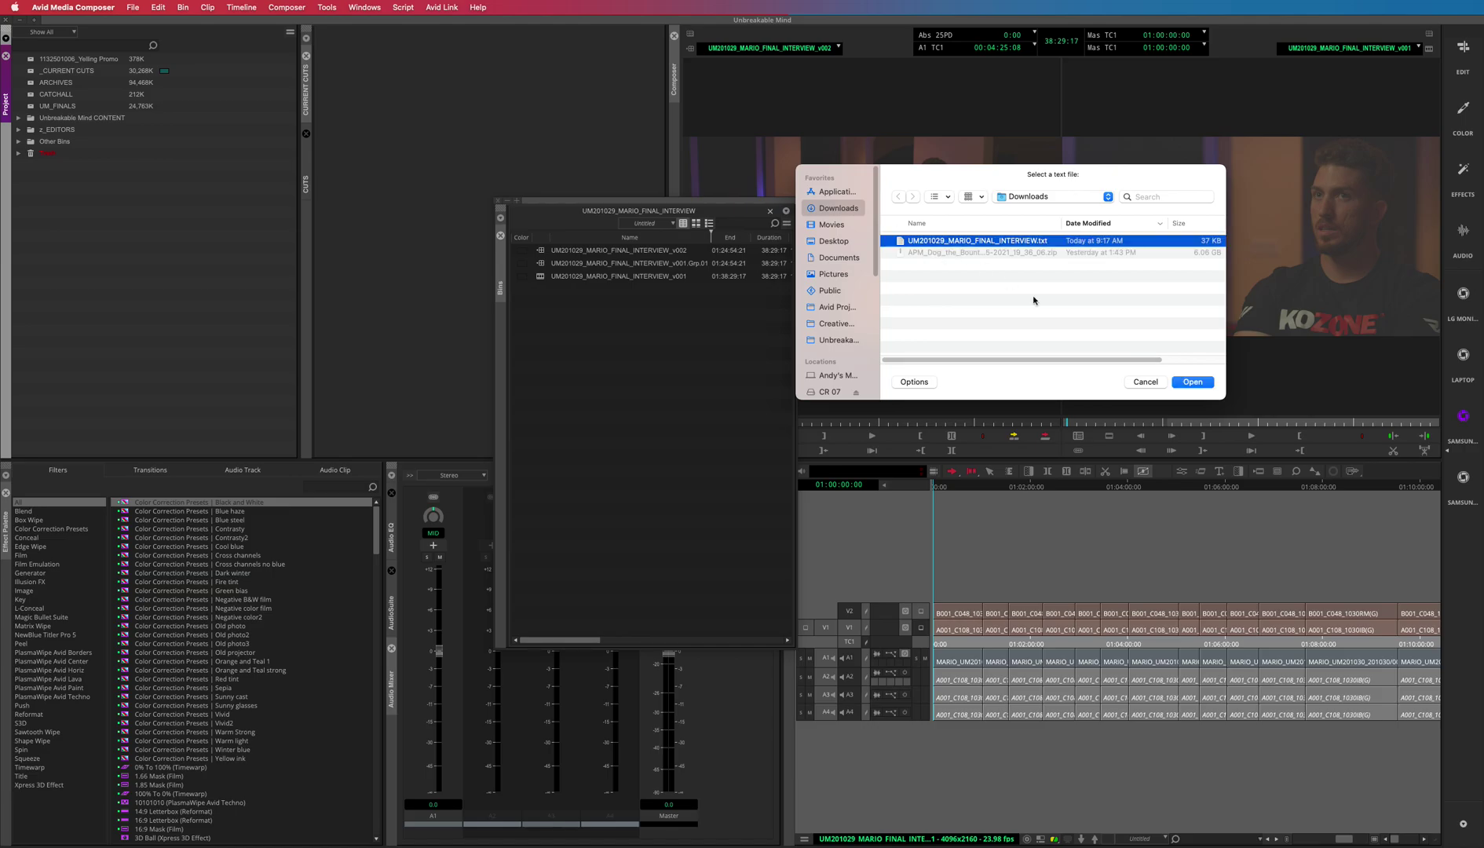
{"action": "left_click", "coordinate": [1193, 381]}
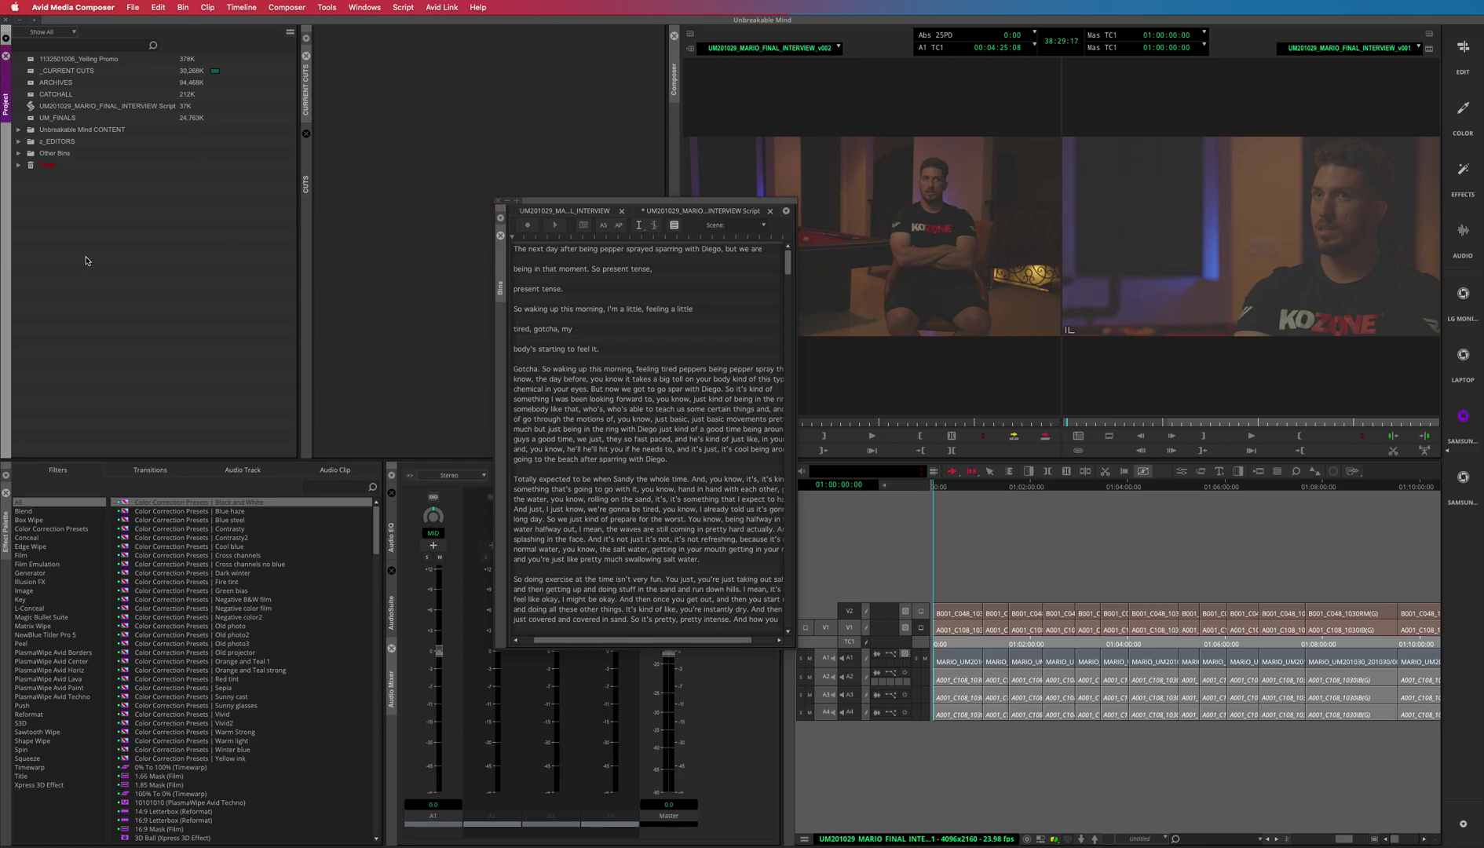
Float the Script window out, widen the interview bin for more columns, and return the sequence to its start
{"action": "left_click_drag", "start_coordinate": [604, 204], "coordinate": [494, 769]}
{"action": "left_click", "coordinate": [323, 160]}
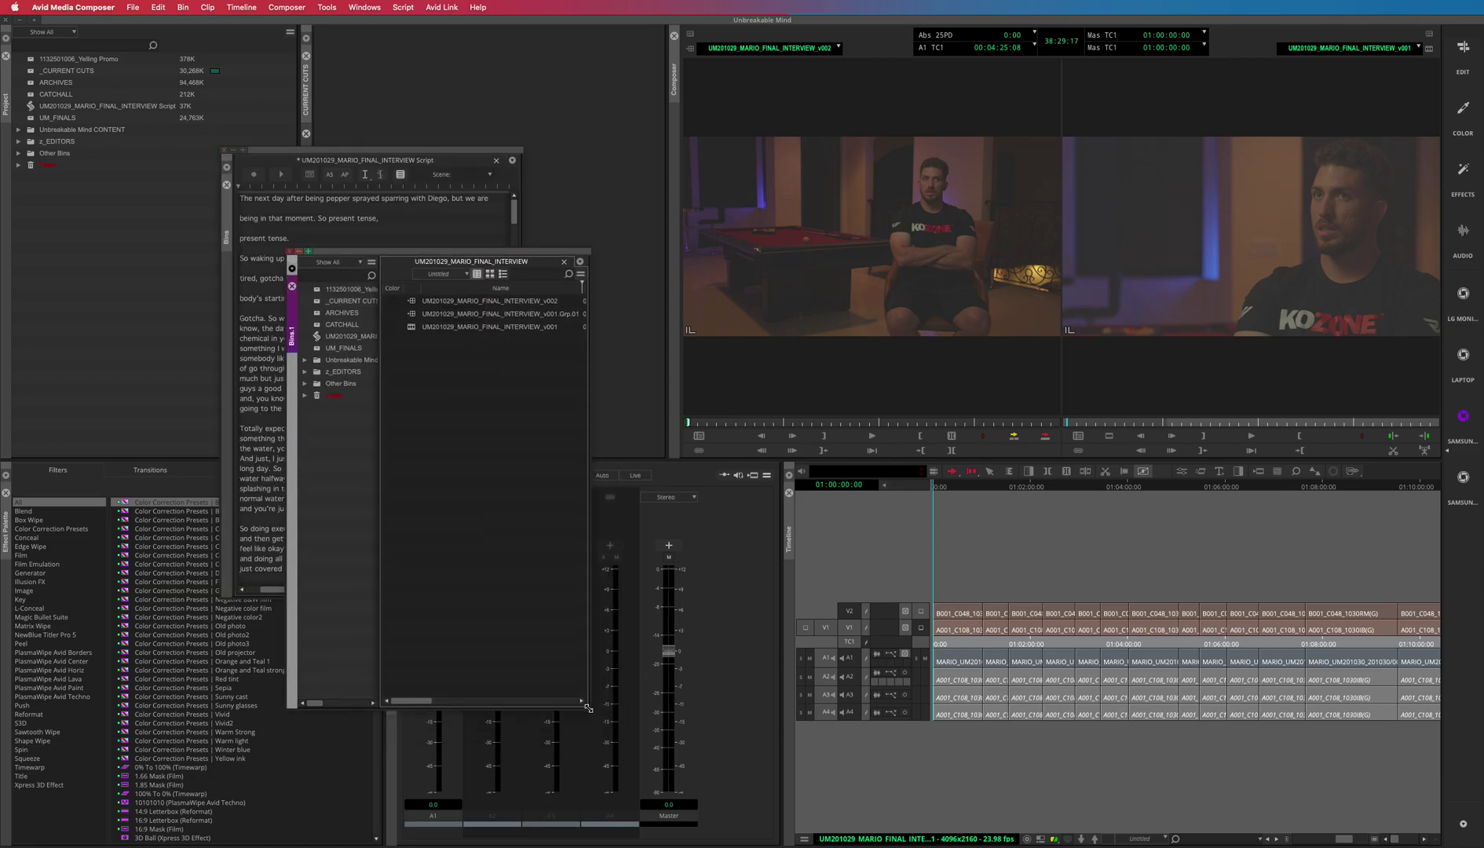
{"action": "left_click_drag", "start_coordinate": [590, 705], "coordinate": [753, 689]}
{"action": "left_click", "coordinate": [955, 486]}
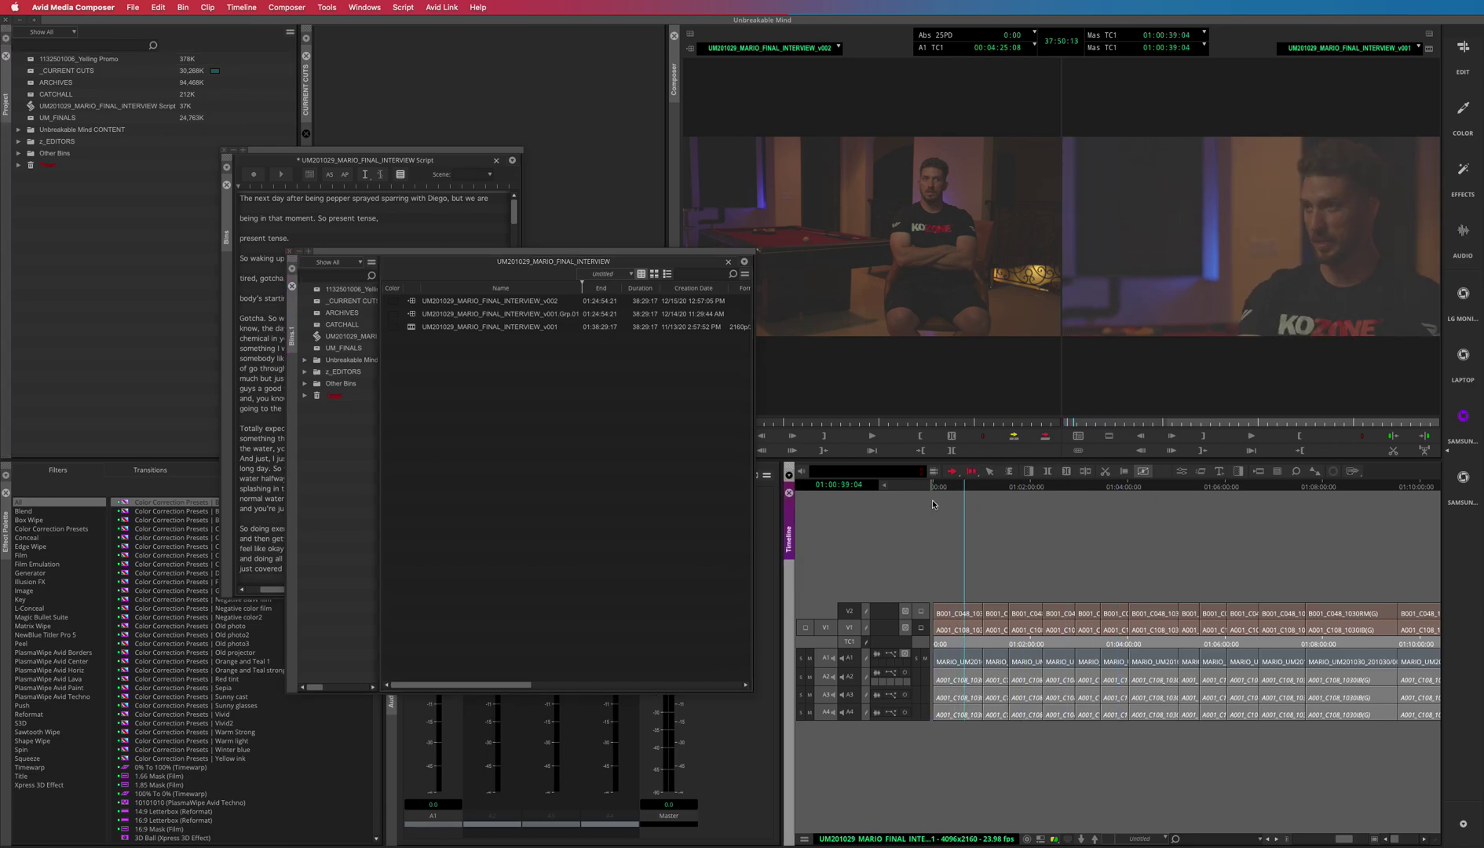
{"action": "key", "text": "Home"}
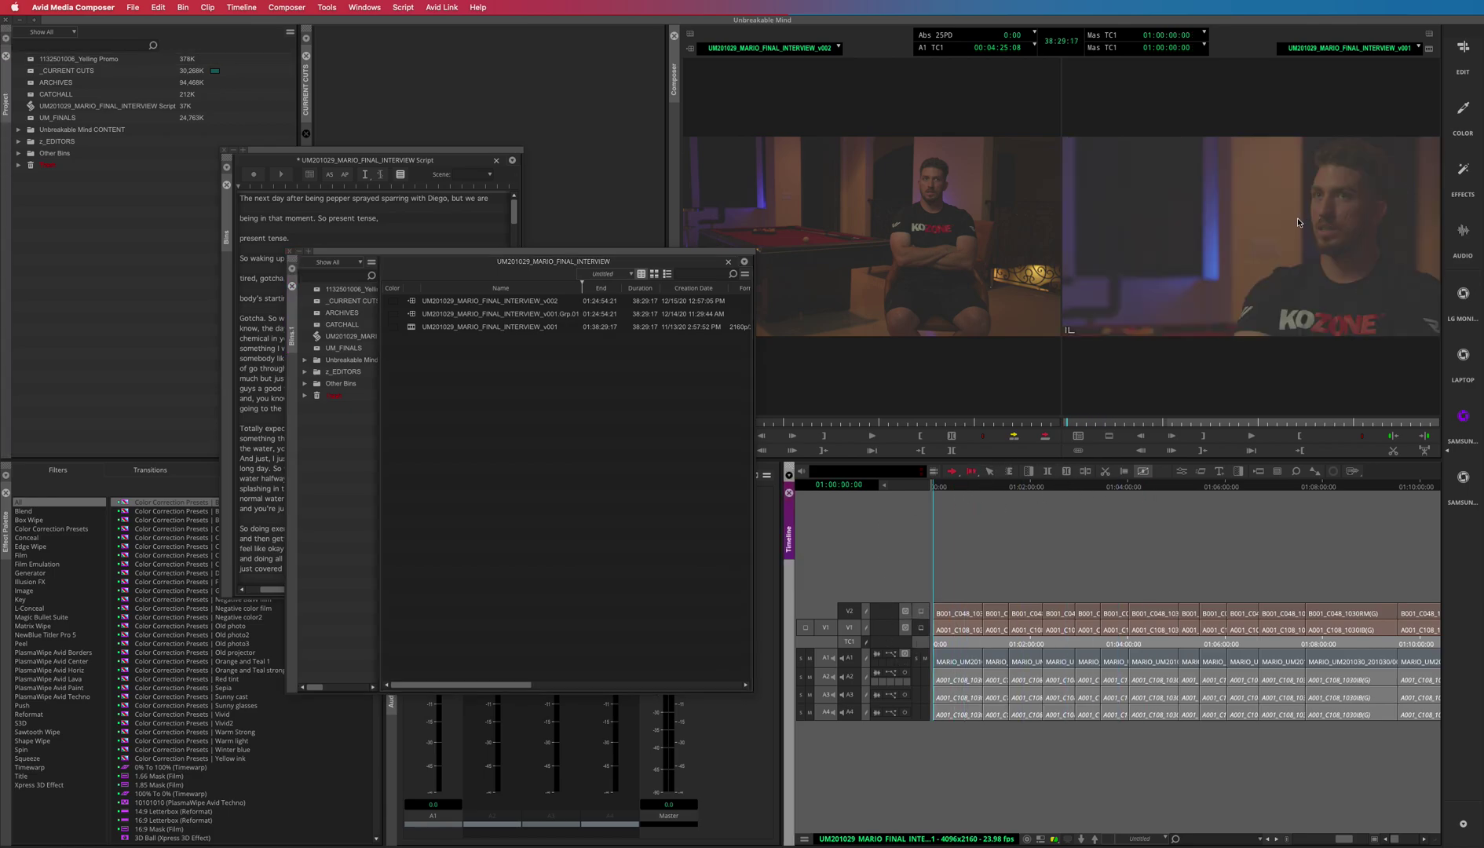
{"action": "left_click_drag", "start_coordinate": [540, 250], "coordinate": [658, 308]}
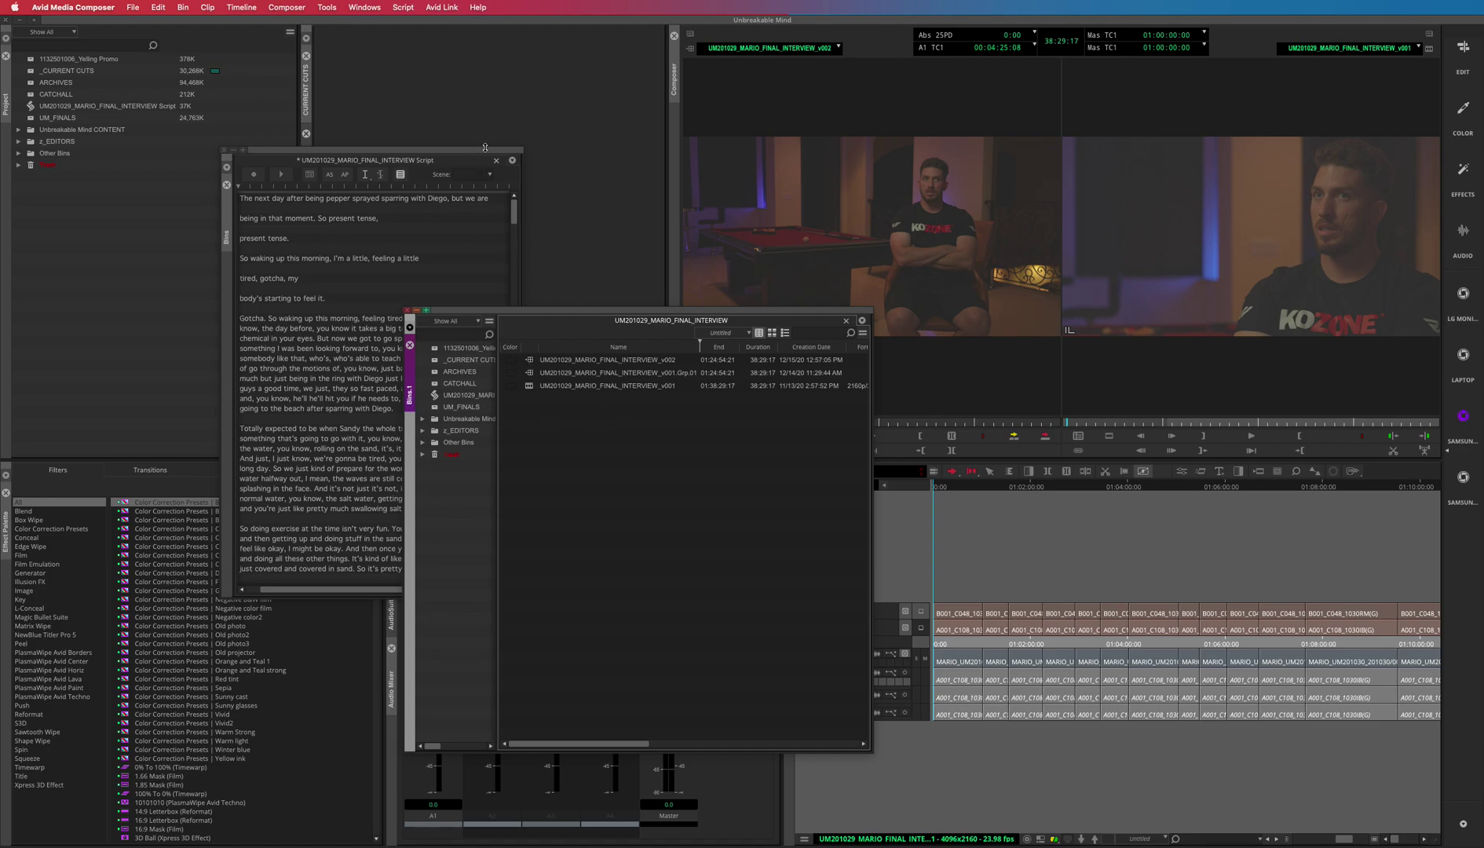
{"action": "left_click_drag", "start_coordinate": [485, 147], "coordinate": [498, 139]}
Select the v002 clip and arrange the bin beside an enlarged Script window showing numbered lines
{"action": "right_click", "coordinate": [1257, 224]}
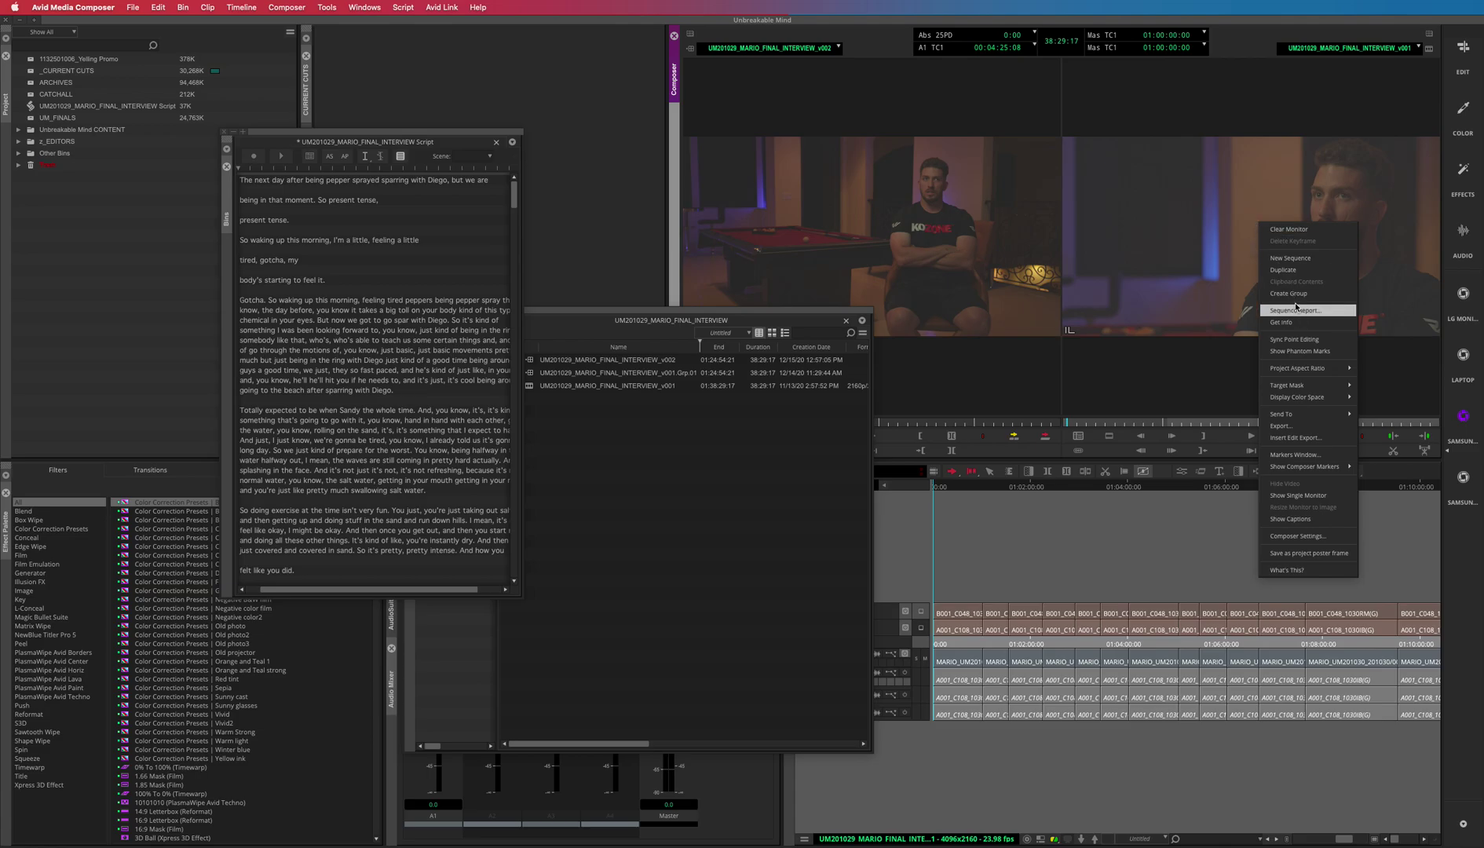
{"action": "left_click", "coordinate": [1303, 310]}
{"action": "left_click", "coordinate": [526, 361]}
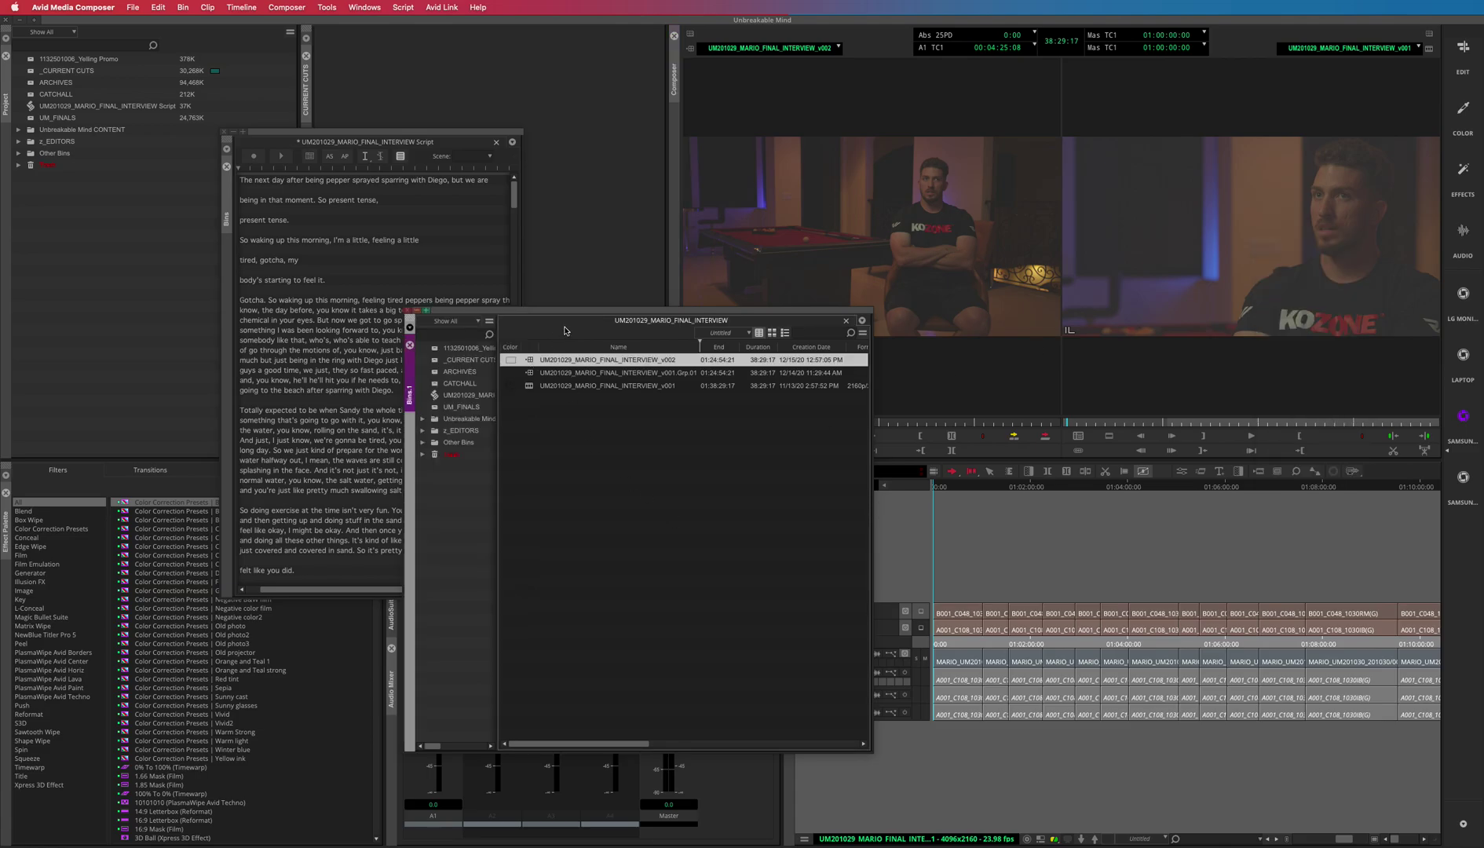
{"action": "left_click_drag", "start_coordinate": [579, 312], "coordinate": [806, 331]}
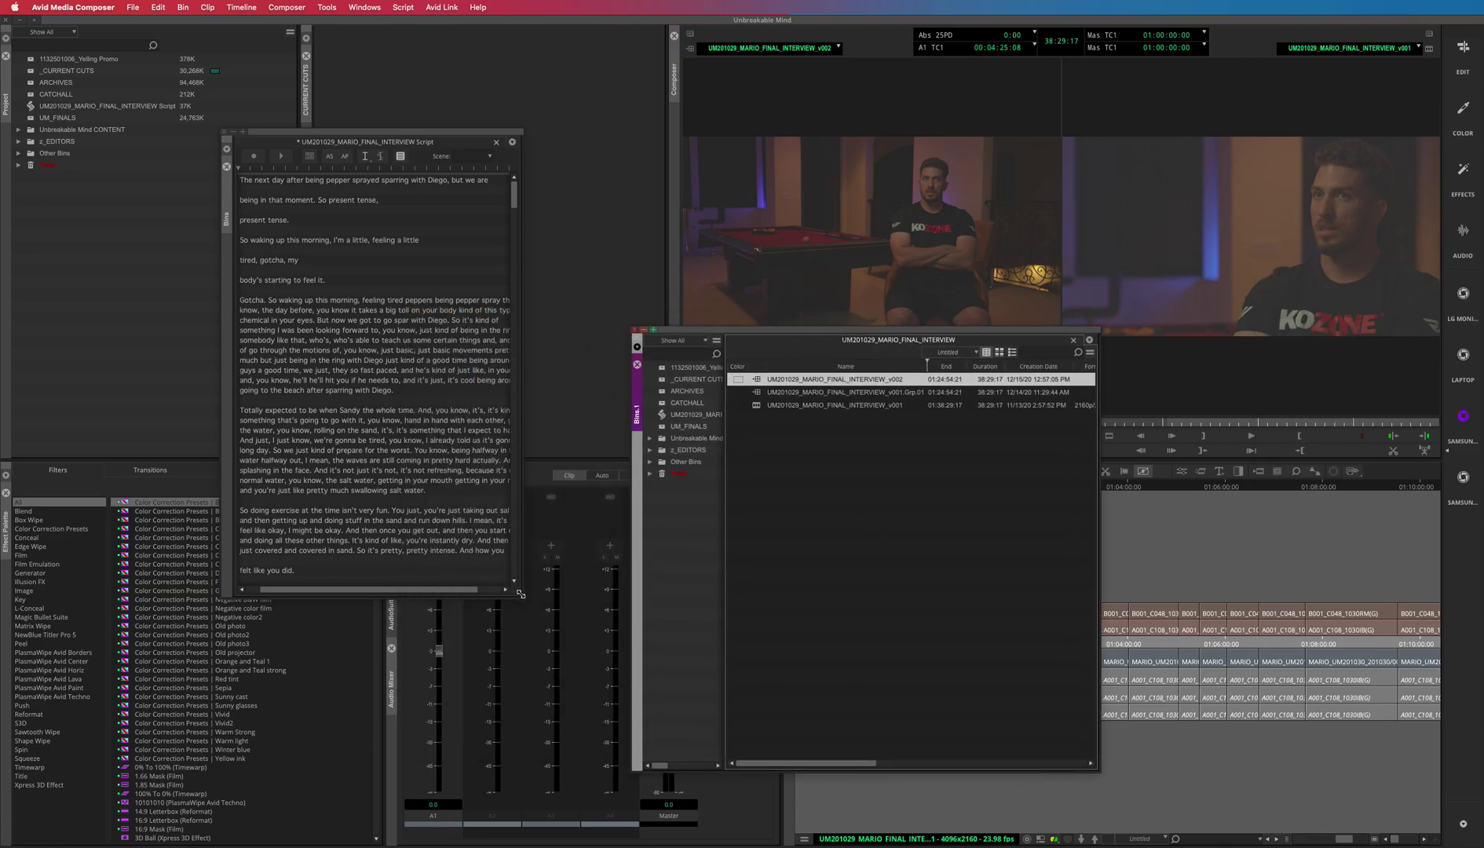
{"action": "left_click_drag", "start_coordinate": [521, 595], "coordinate": [702, 606]}
{"action": "left_click", "coordinate": [602, 135]}
{"action": "left_click_drag", "start_coordinate": [601, 135], "coordinate": [593, 122]}
{"action": "left_click", "coordinate": [411, 297]}
{"action": "left_click", "coordinate": [412, 298]}
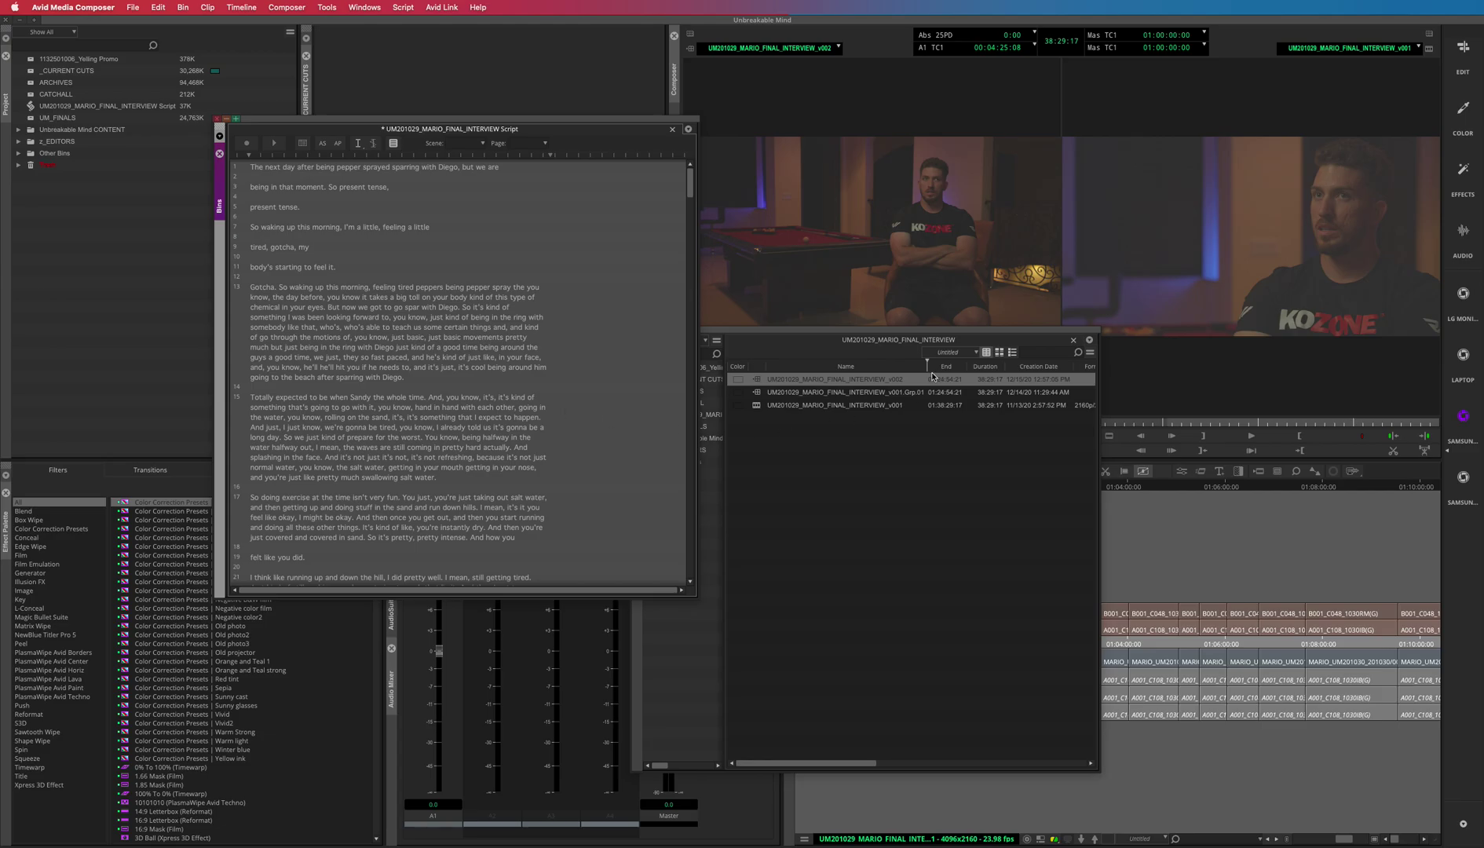
Drop the v002 interview clip into the script as a take and enlarge the Script window to show paragraphs 1–27
{"action": "left_click_drag", "start_coordinate": [752, 376], "coordinate": [539, 312]}
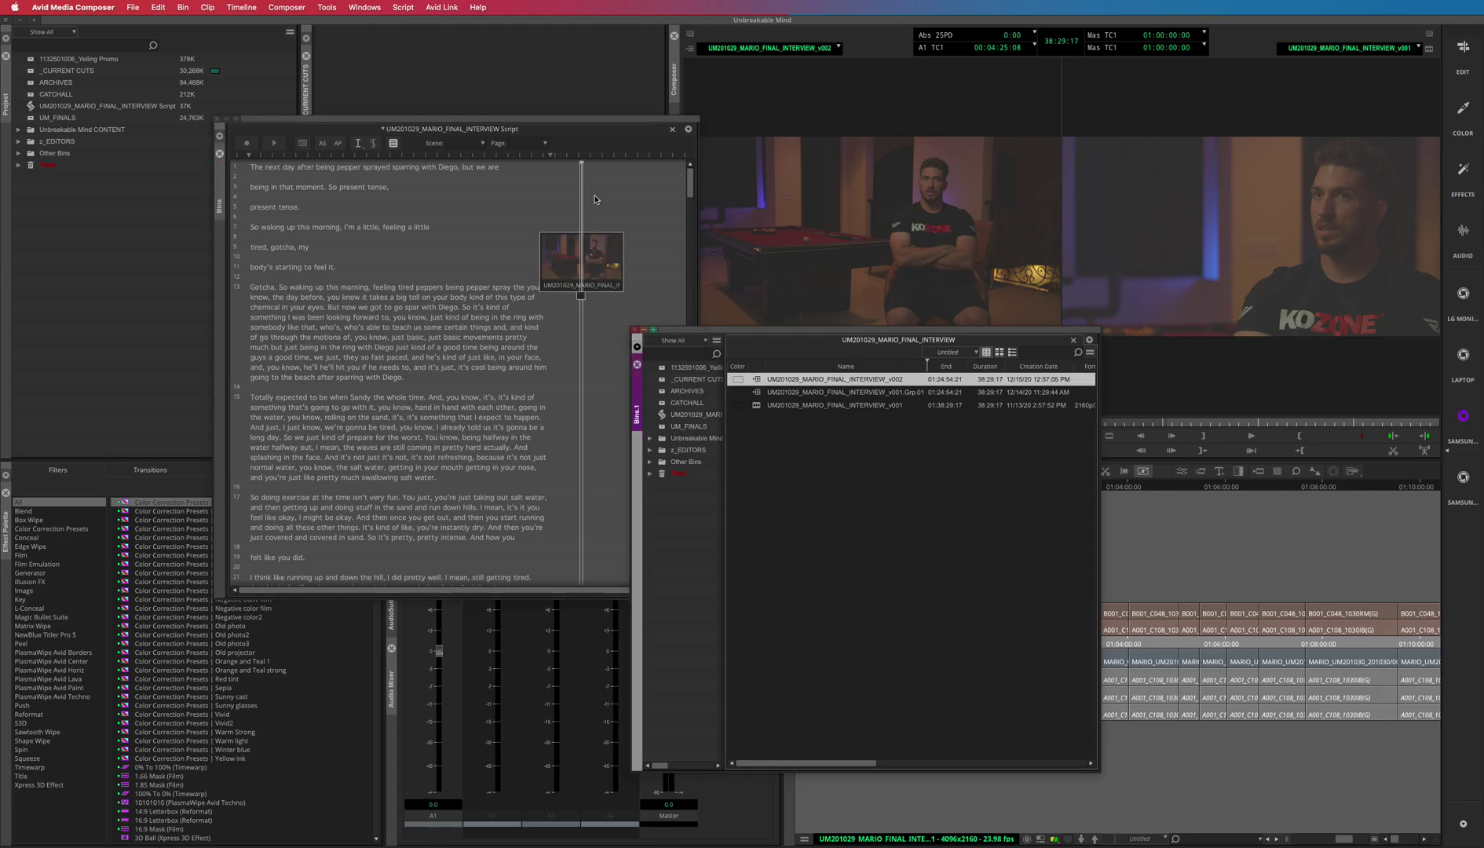
{"action": "left_click_drag", "start_coordinate": [588, 128], "coordinate": [579, 55]}
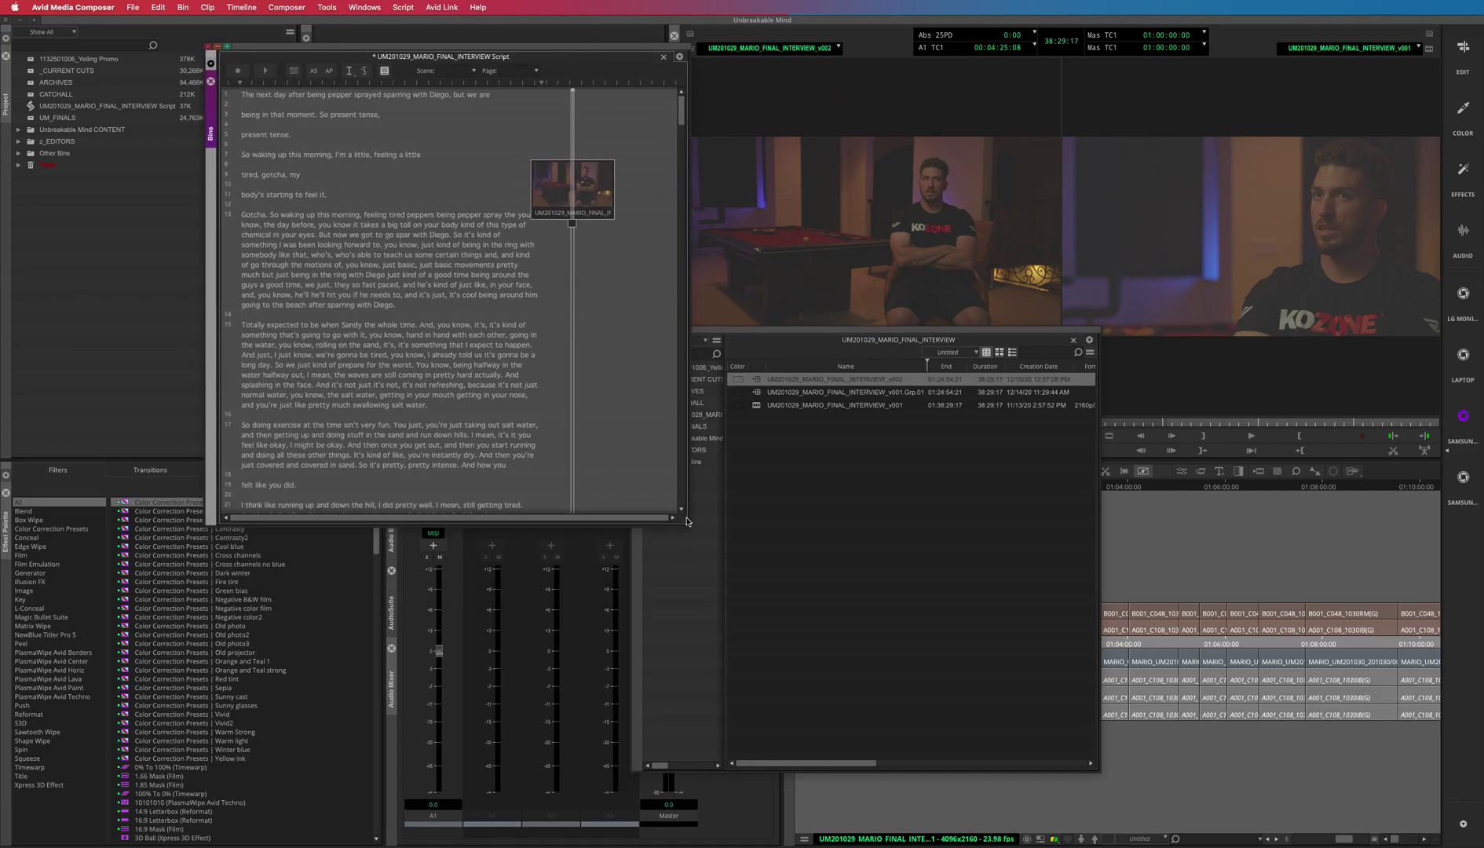
{"action": "left_click_drag", "start_coordinate": [687, 521], "coordinate": [802, 724]}
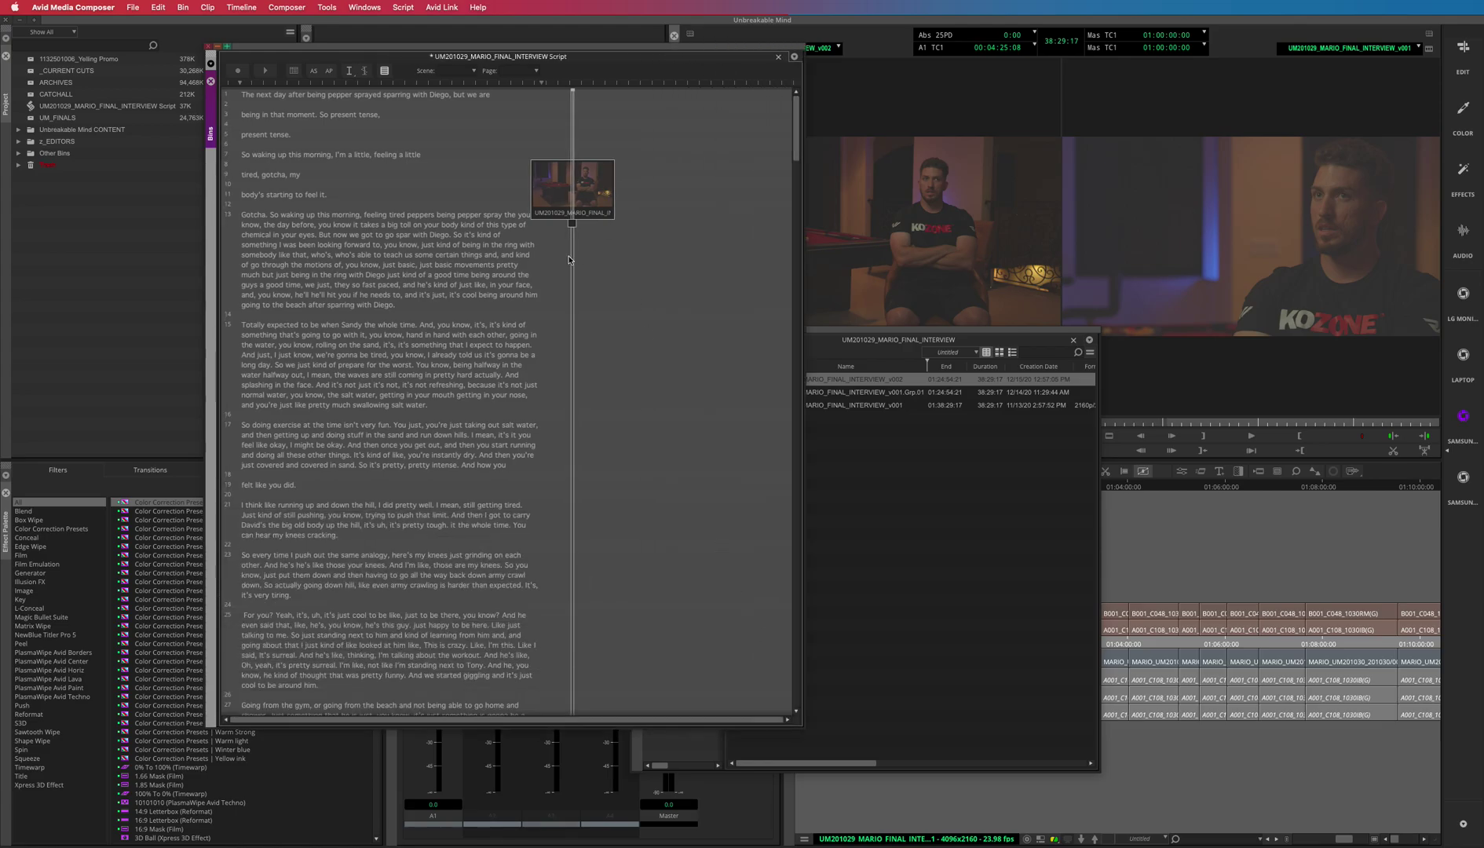
{"action": "scroll", "coordinate": [561, 263], "scroll_direction": "down", "scroll_amount": 3}
{"action": "scroll", "coordinate": [424, 230], "scroll_direction": "up", "scroll_amount": 3}
{"action": "left_click_drag", "start_coordinate": [796, 129], "coordinate": [796, 96]}
{"action": "left_click", "coordinate": [672, 219]}
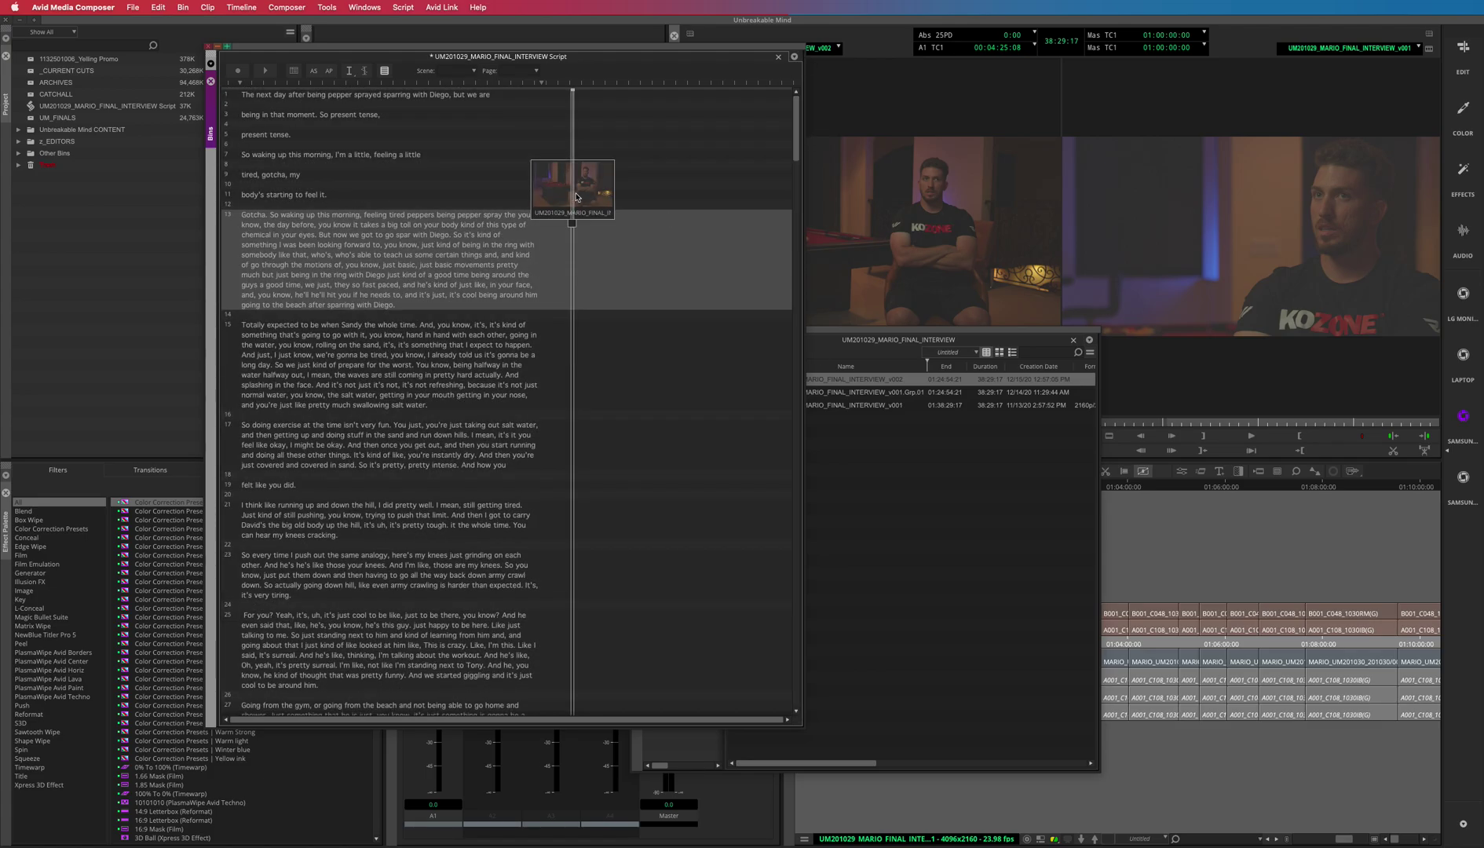
Delete the take from the script, confirming Delete 1 Slates
{"action": "left_click", "coordinate": [435, 326]}
{"action": "key", "text": "Delete"}
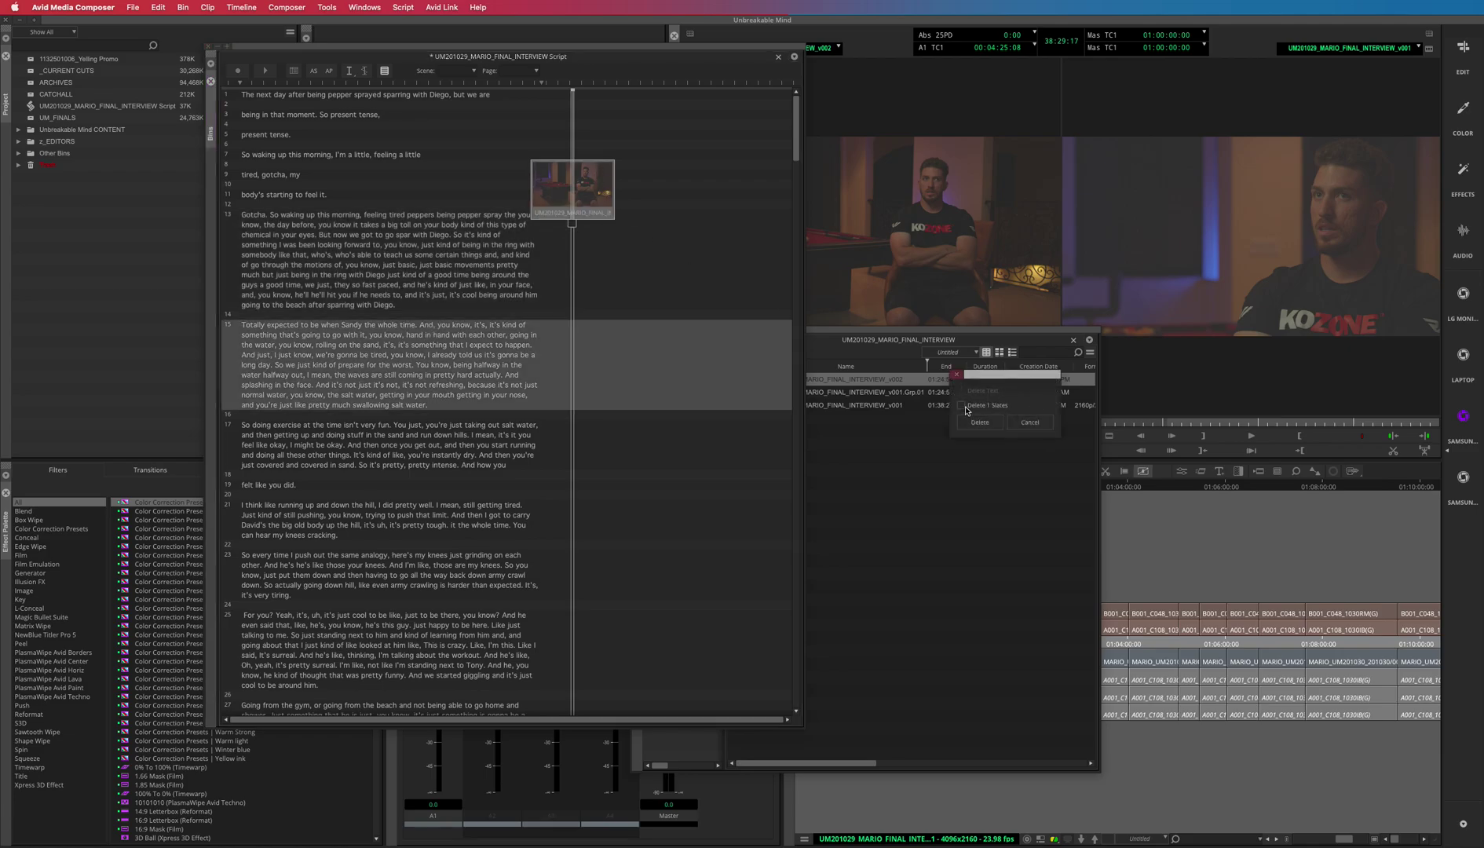
{"action": "left_click", "coordinate": [961, 405]}
{"action": "left_click", "coordinate": [980, 422]}
Select script lines 13 to 15 and drag the v002 clip onto them as a new take
{"action": "left_click", "coordinate": [384, 250]}
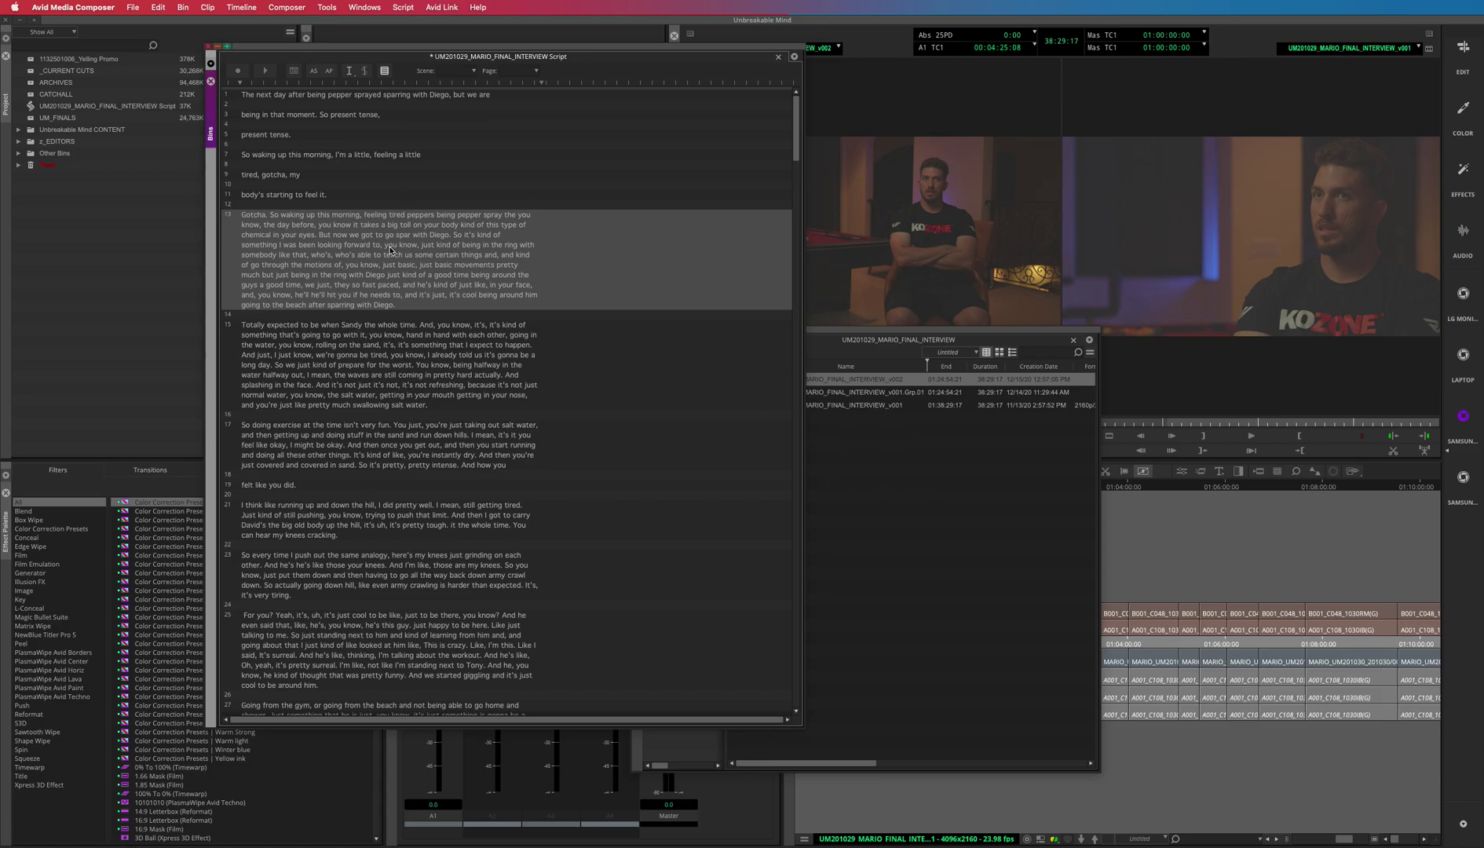
{"action": "left_click", "coordinate": [390, 363]}
{"action": "left_click", "coordinate": [389, 268], "text": "shift"}
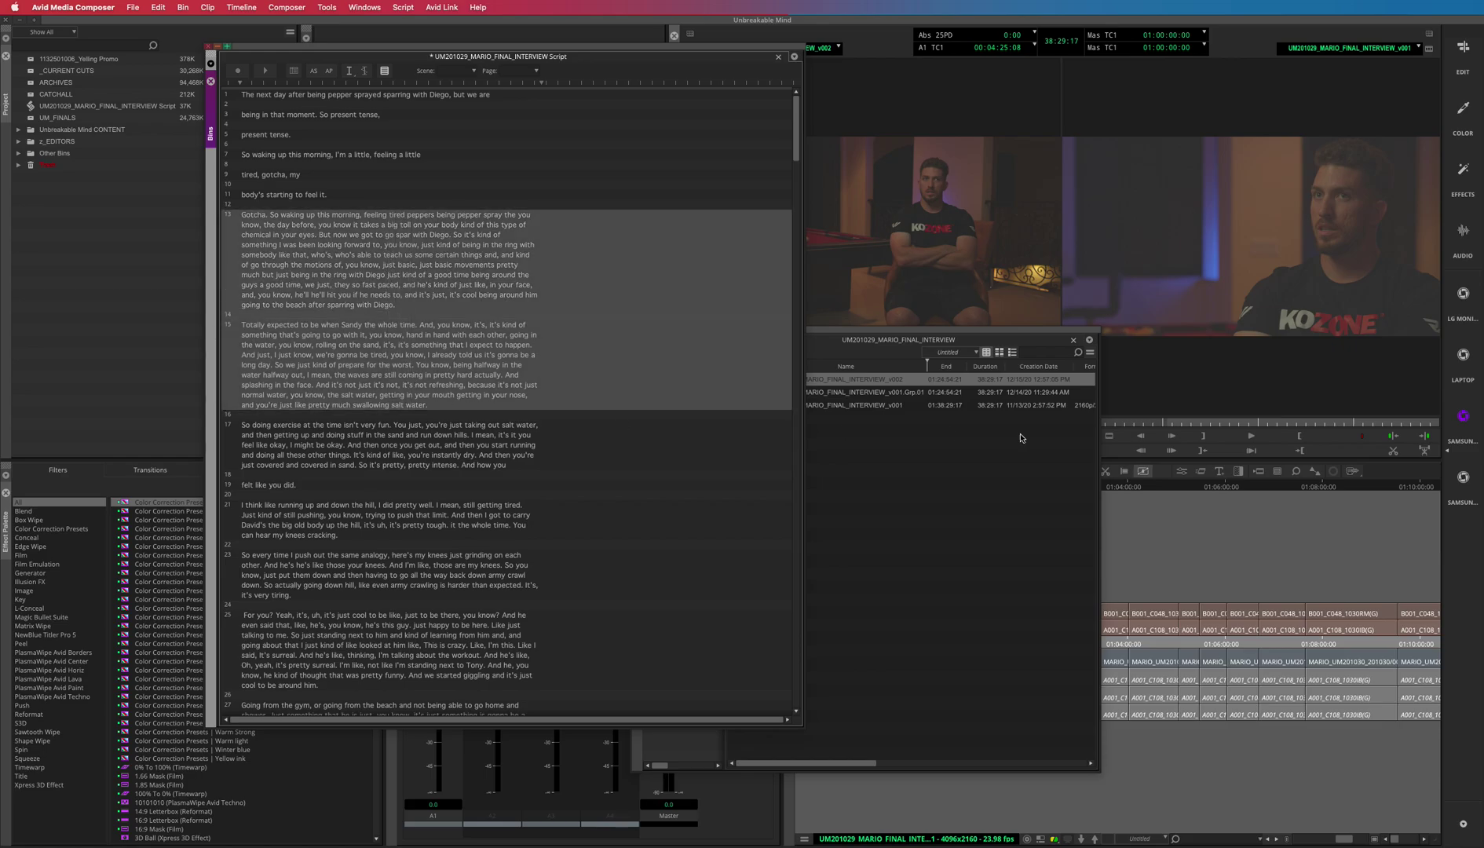
{"action": "left_click", "coordinate": [978, 439]}
{"action": "left_click_drag", "start_coordinate": [760, 380], "coordinate": [611, 275]}
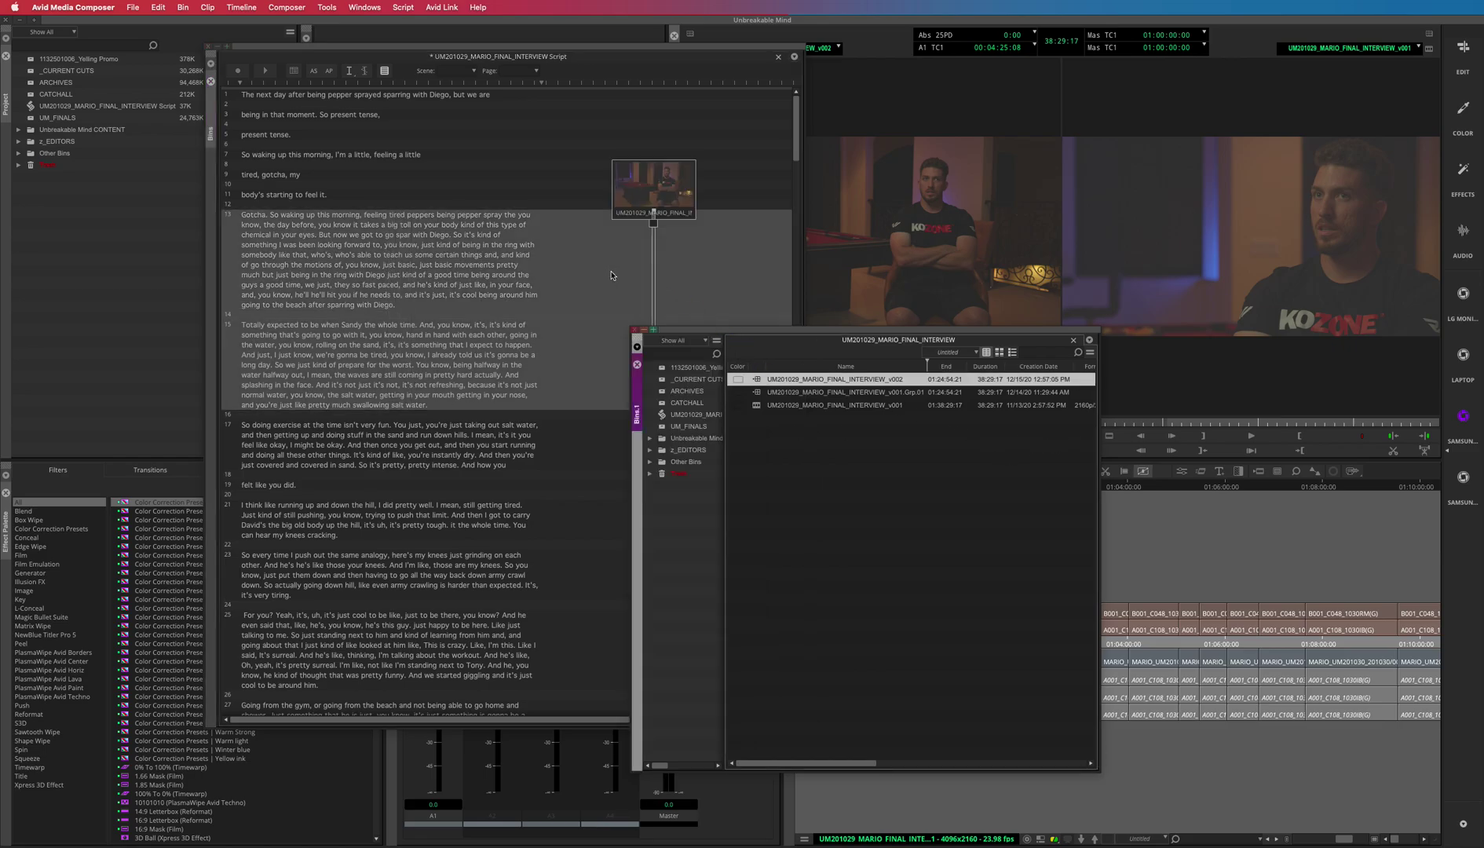
{"action": "left_click_drag", "start_coordinate": [546, 229], "coordinate": [649, 249]}
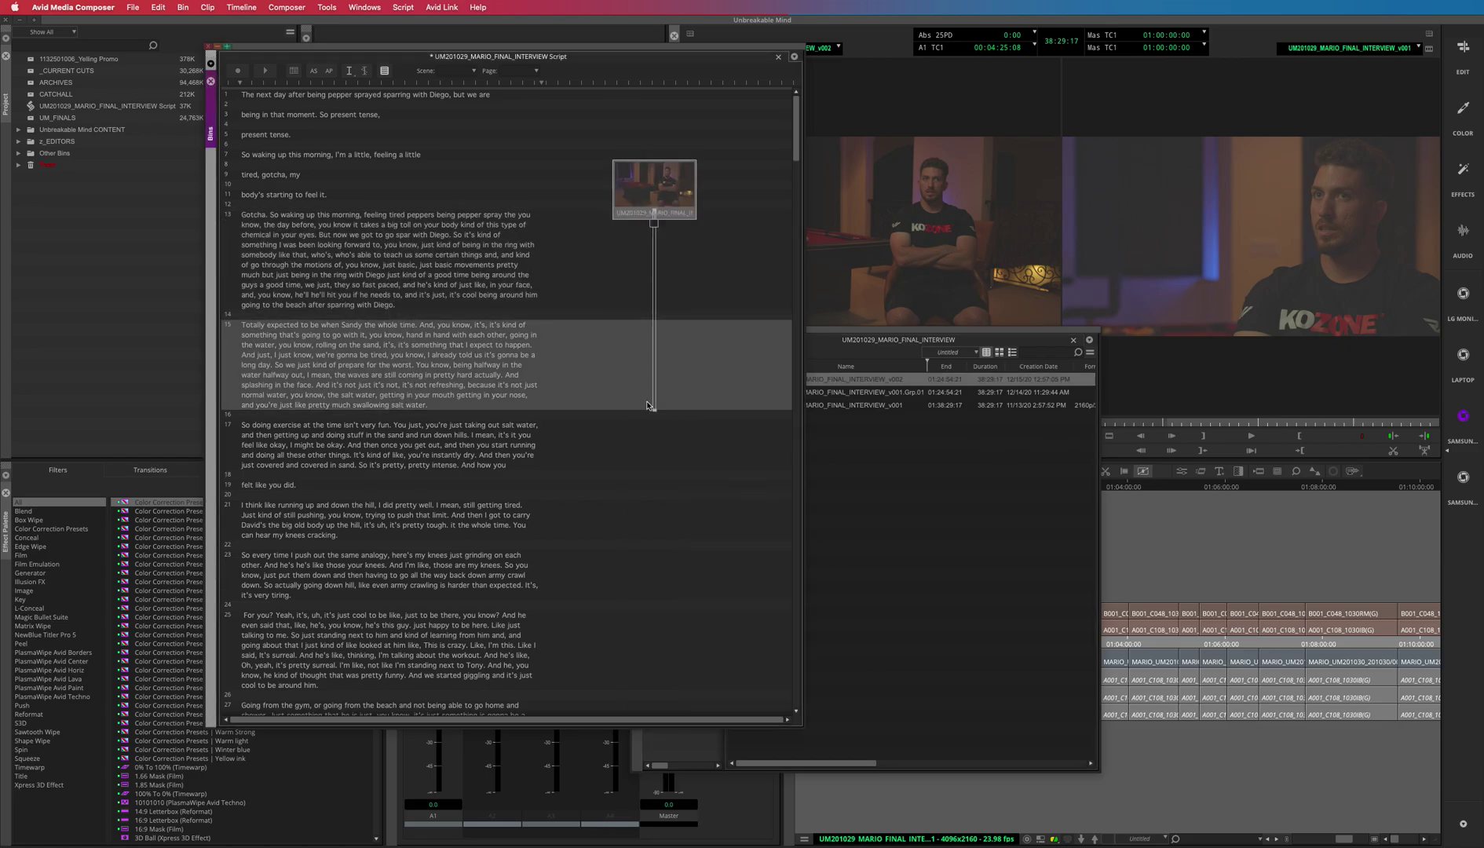
{"action": "left_click_drag", "start_coordinate": [654, 409], "coordinate": [654, 410]}
{"action": "left_click_drag", "start_coordinate": [661, 195], "coordinate": [569, 203]}
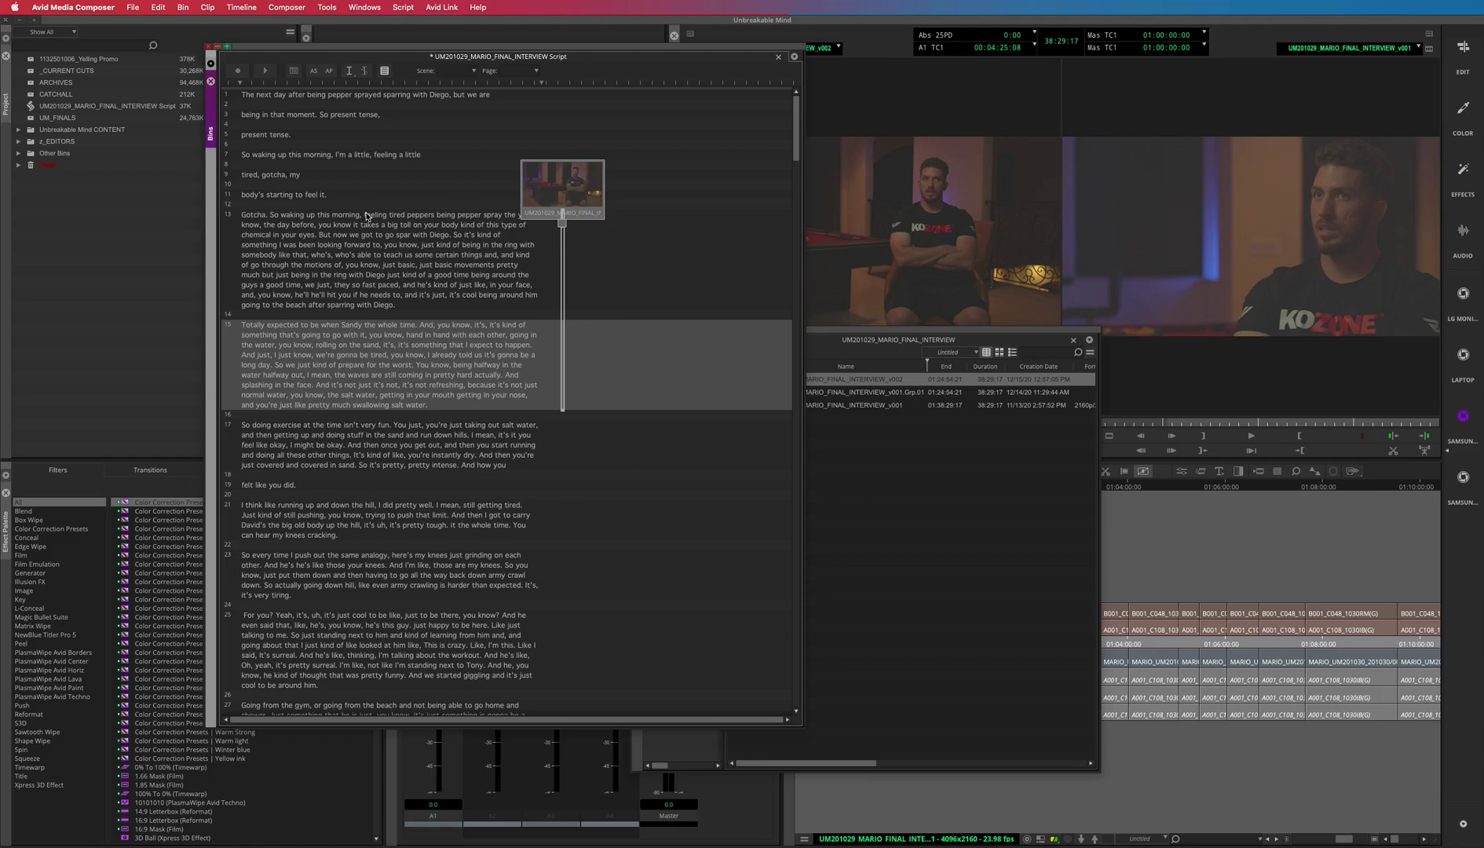
Delete that take and its slate from the script again
{"action": "left_click", "coordinate": [573, 184]}
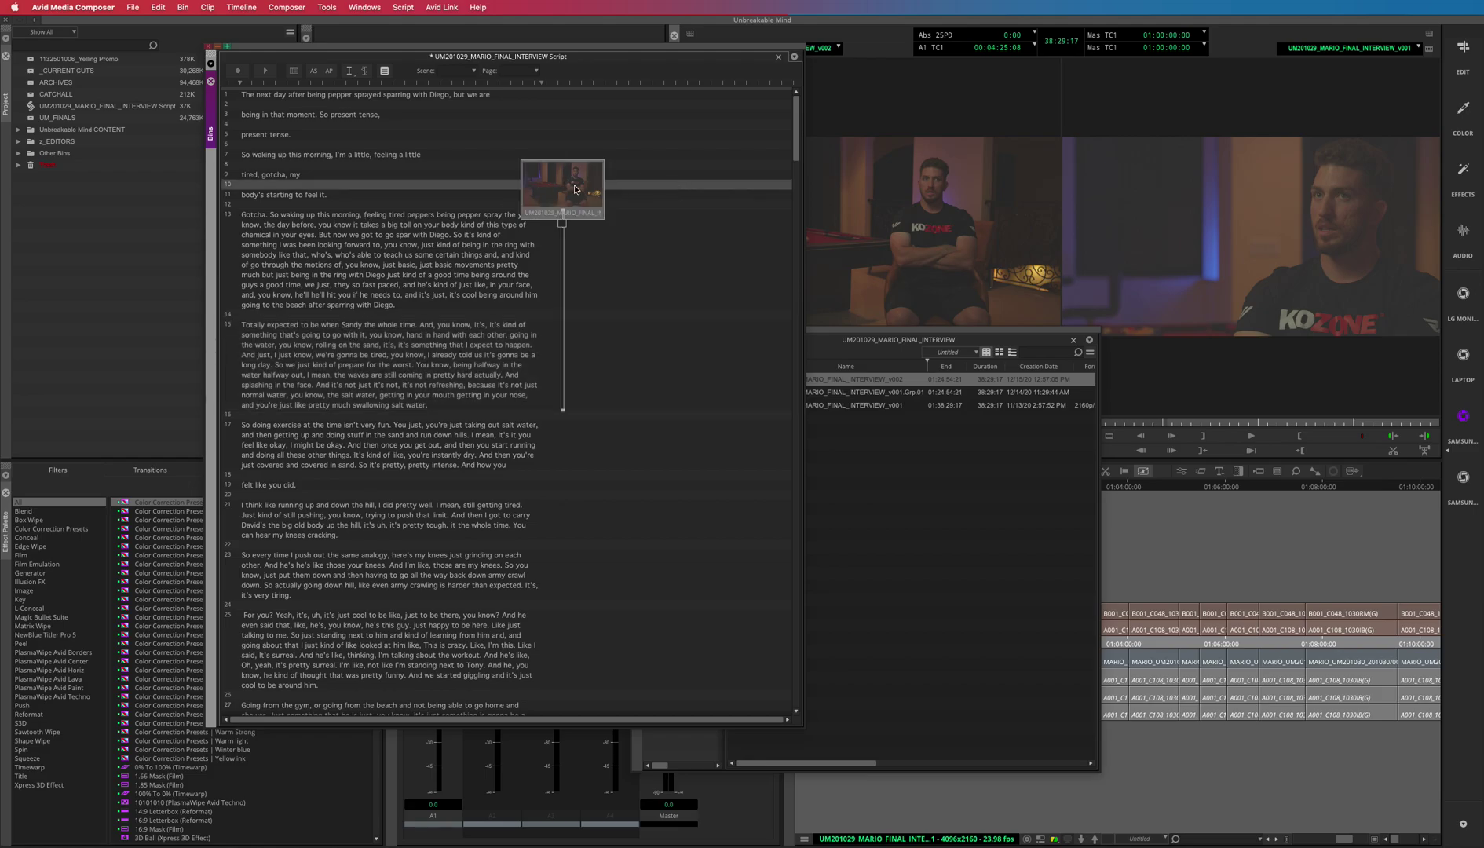
{"action": "key", "text": "Delete"}
{"action": "left_click", "coordinate": [979, 422]}
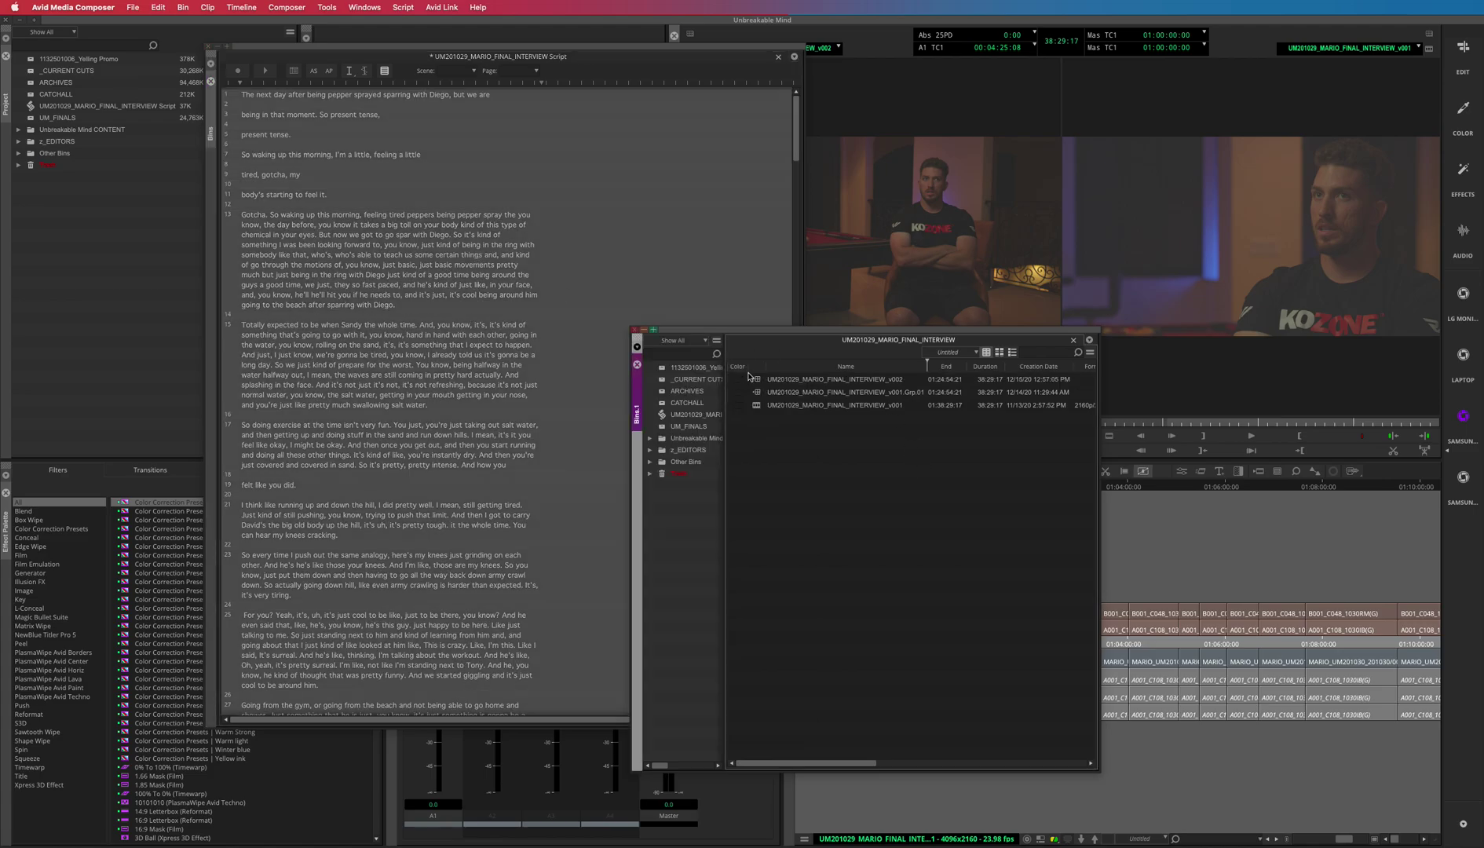
Attach the v002 clip to the script at line 13 and select the entire script text
{"action": "left_click_drag", "start_coordinate": [750, 377], "coordinate": [579, 614]}
{"action": "scroll", "coordinate": [571, 382], "scroll_direction": "down", "scroll_amount": 5}
{"action": "left_click_drag", "start_coordinate": [570, 382], "coordinate": [558, 258]}
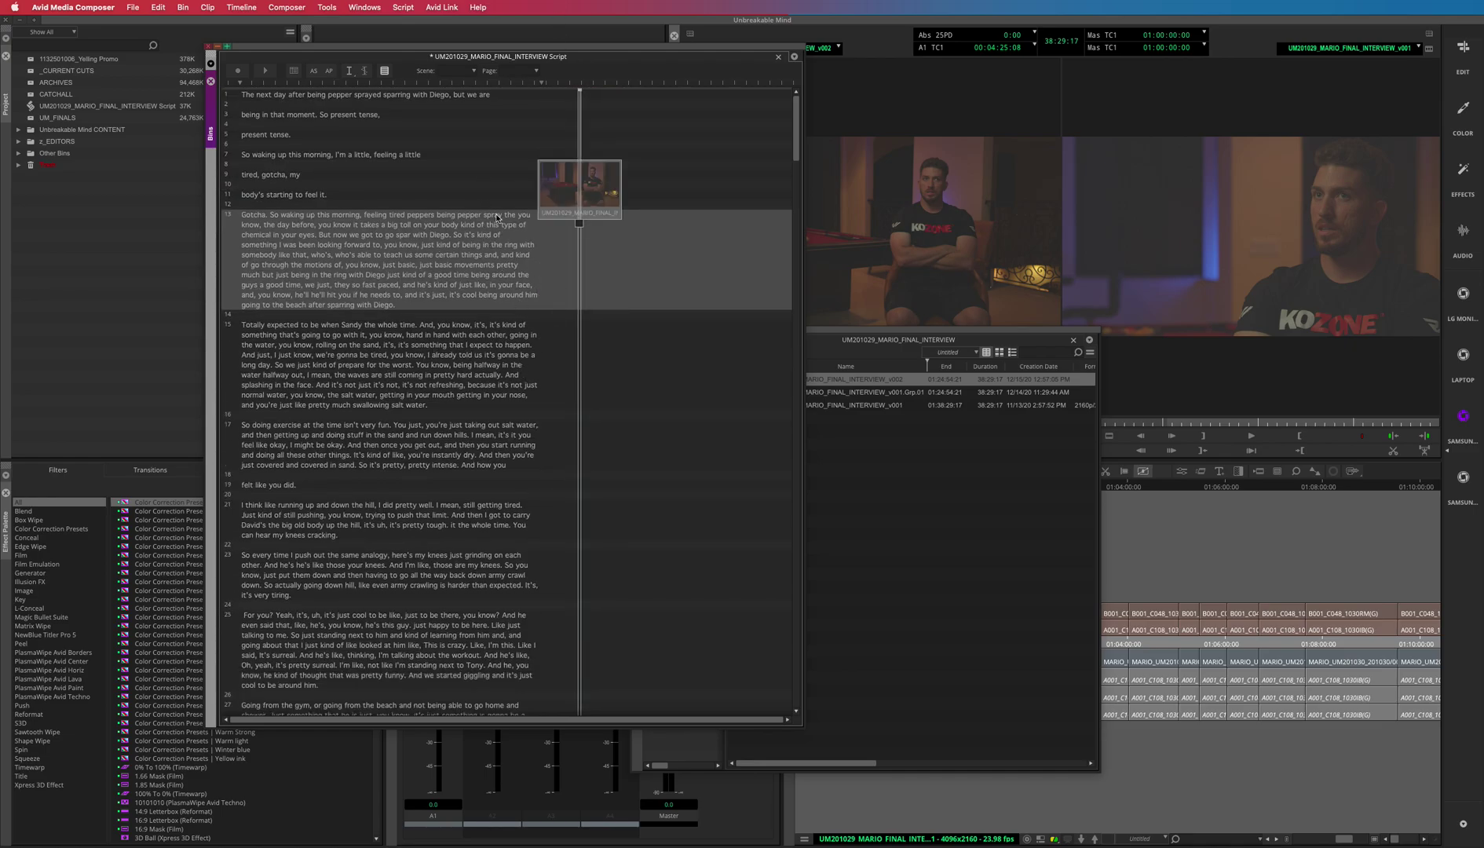
{"action": "left_click", "coordinate": [439, 186]}
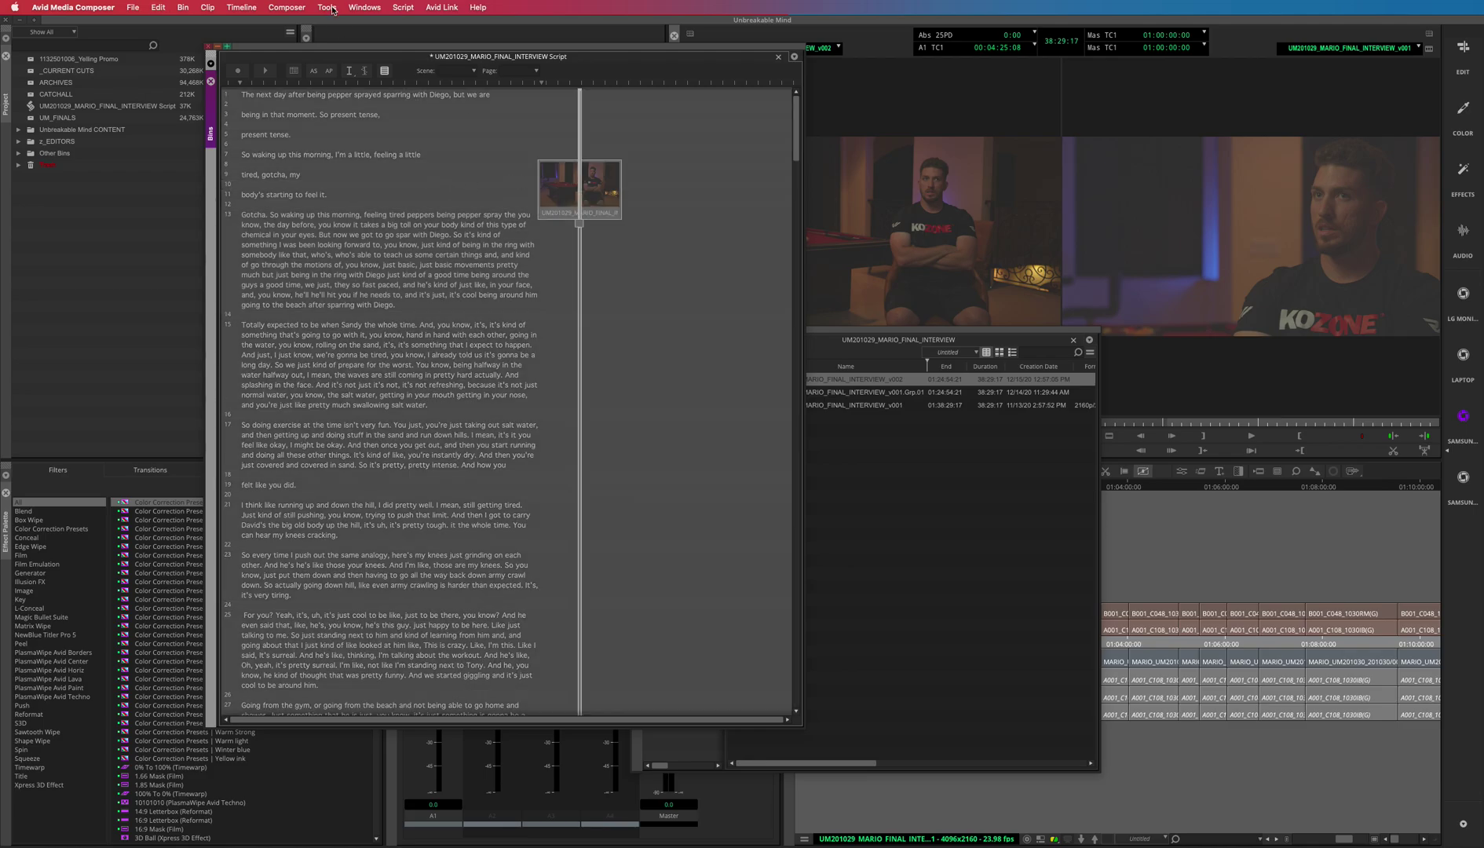
{"action": "left_click", "coordinate": [404, 7]}
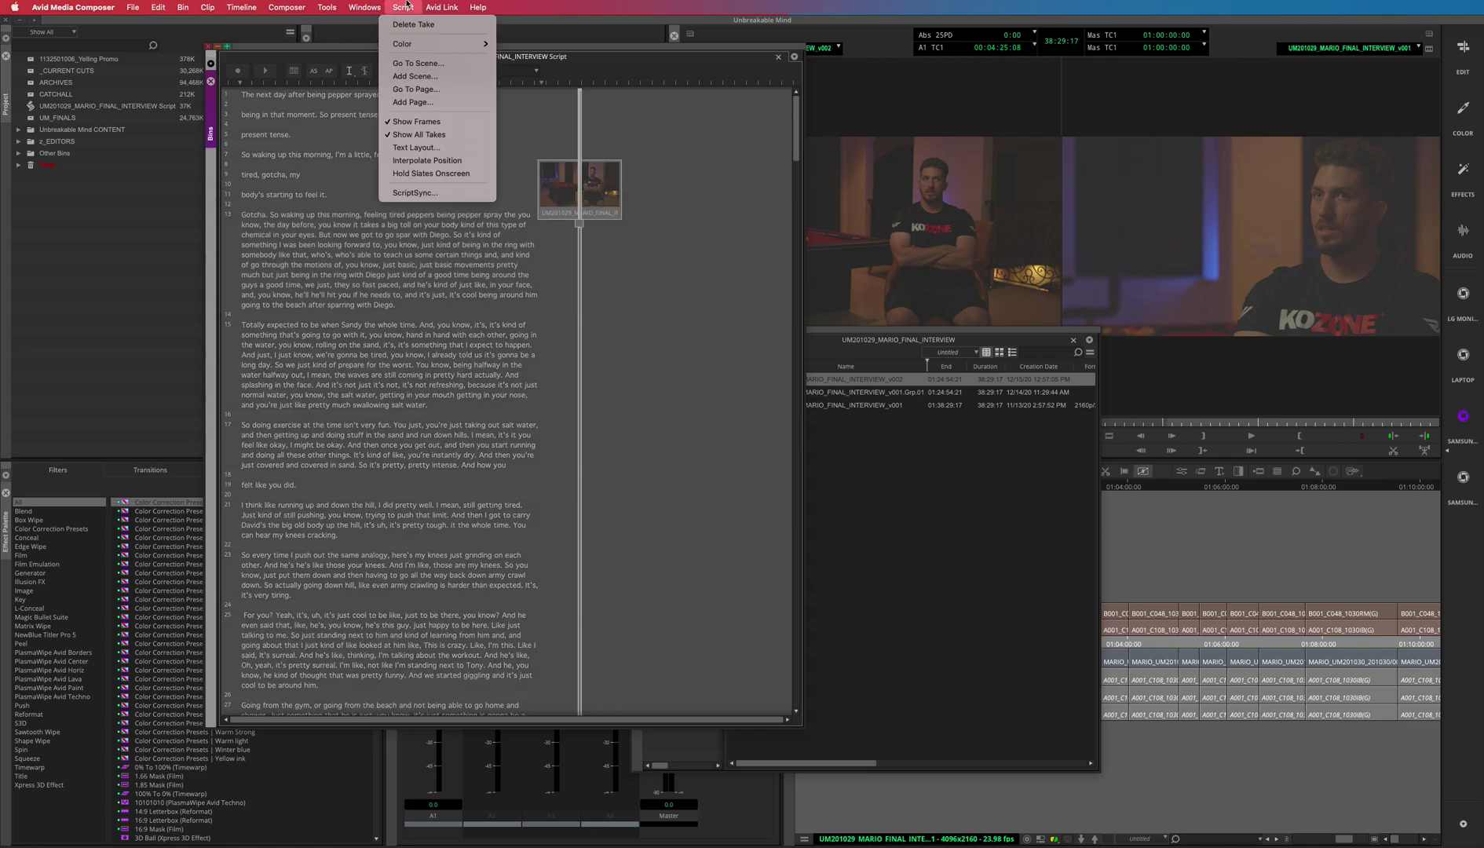
Run ScriptSync on the v002 take with the A1 track and default options
{"action": "left_click", "coordinate": [425, 194]}
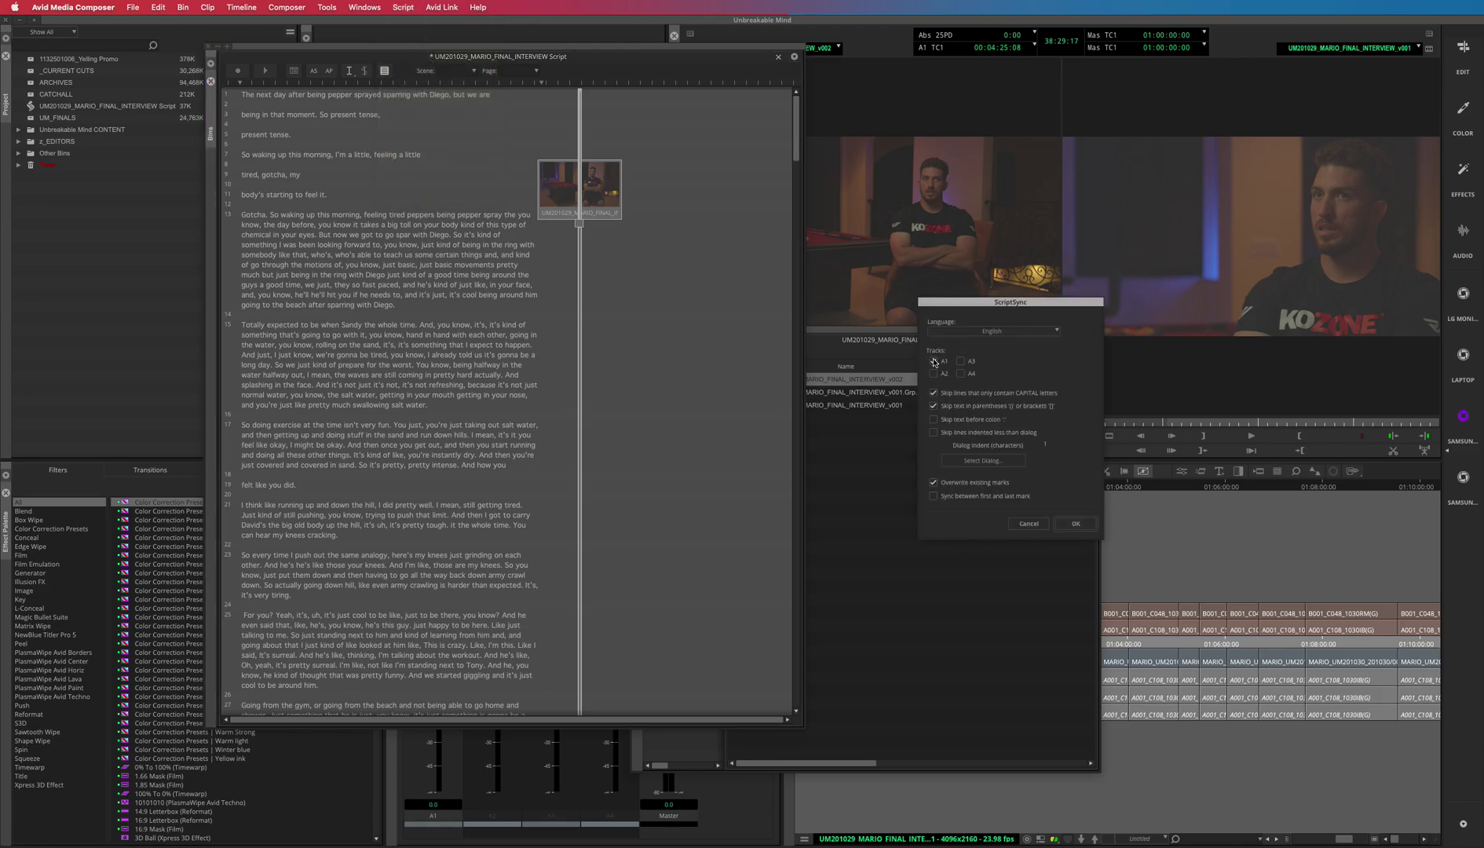
{"action": "left_click", "coordinate": [1076, 525]}
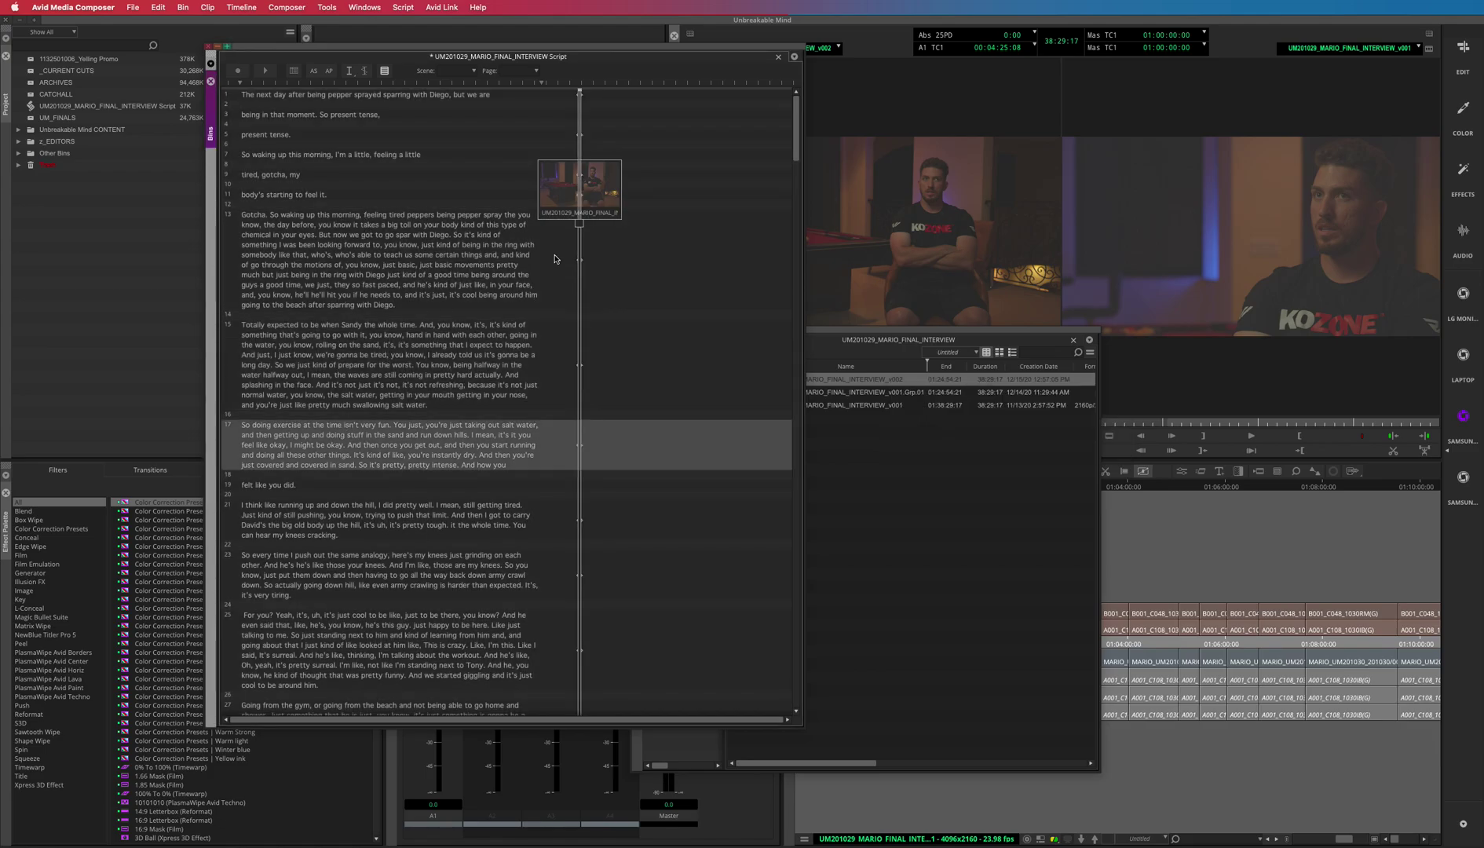
Load a paragraph's take, close the interview bin, and shrink the Script window
{"action": "scroll", "coordinate": [338, 550], "scroll_direction": "down", "scroll_amount": 5}
{"action": "scroll", "coordinate": [339, 549], "scroll_direction": "up", "scroll_amount": 3}
{"action": "left_click", "coordinate": [260, 442]}
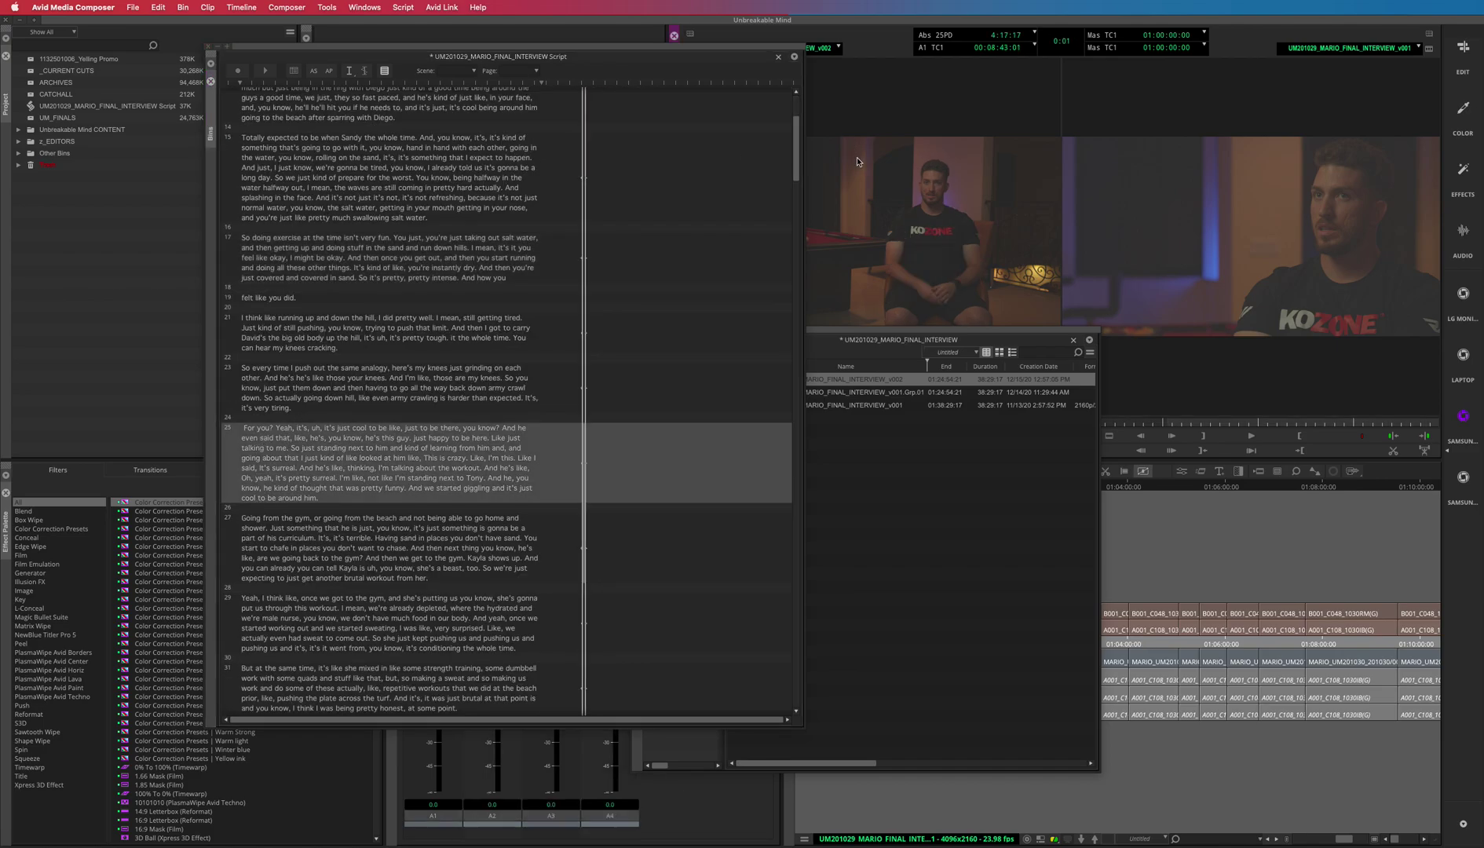
{"action": "left_click_drag", "start_coordinate": [930, 325], "coordinate": [872, 511]}
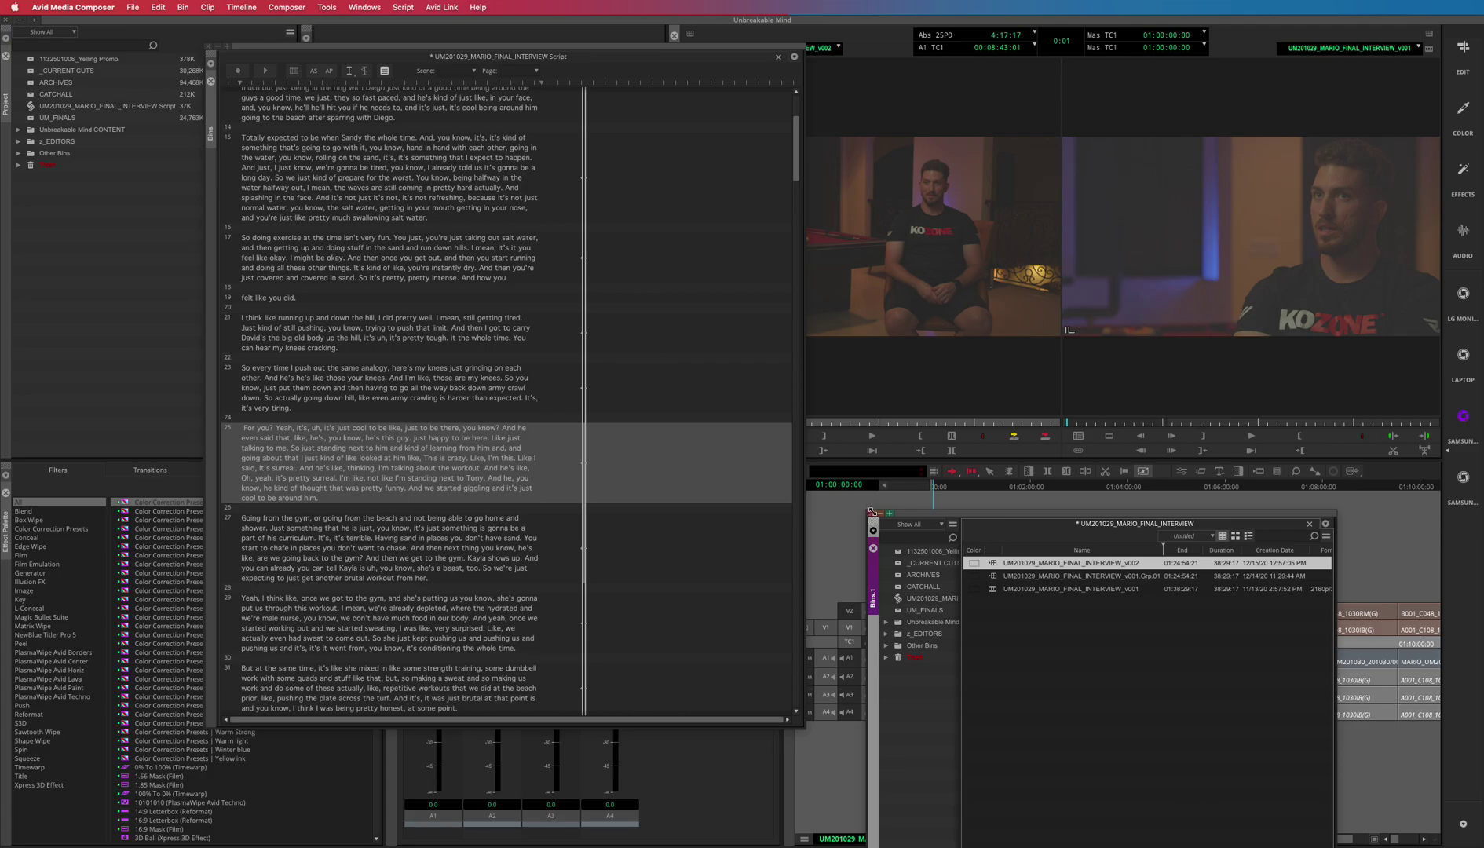
{"action": "left_click", "coordinate": [870, 511]}
{"action": "left_click_drag", "start_coordinate": [800, 724], "coordinate": [649, 571]}
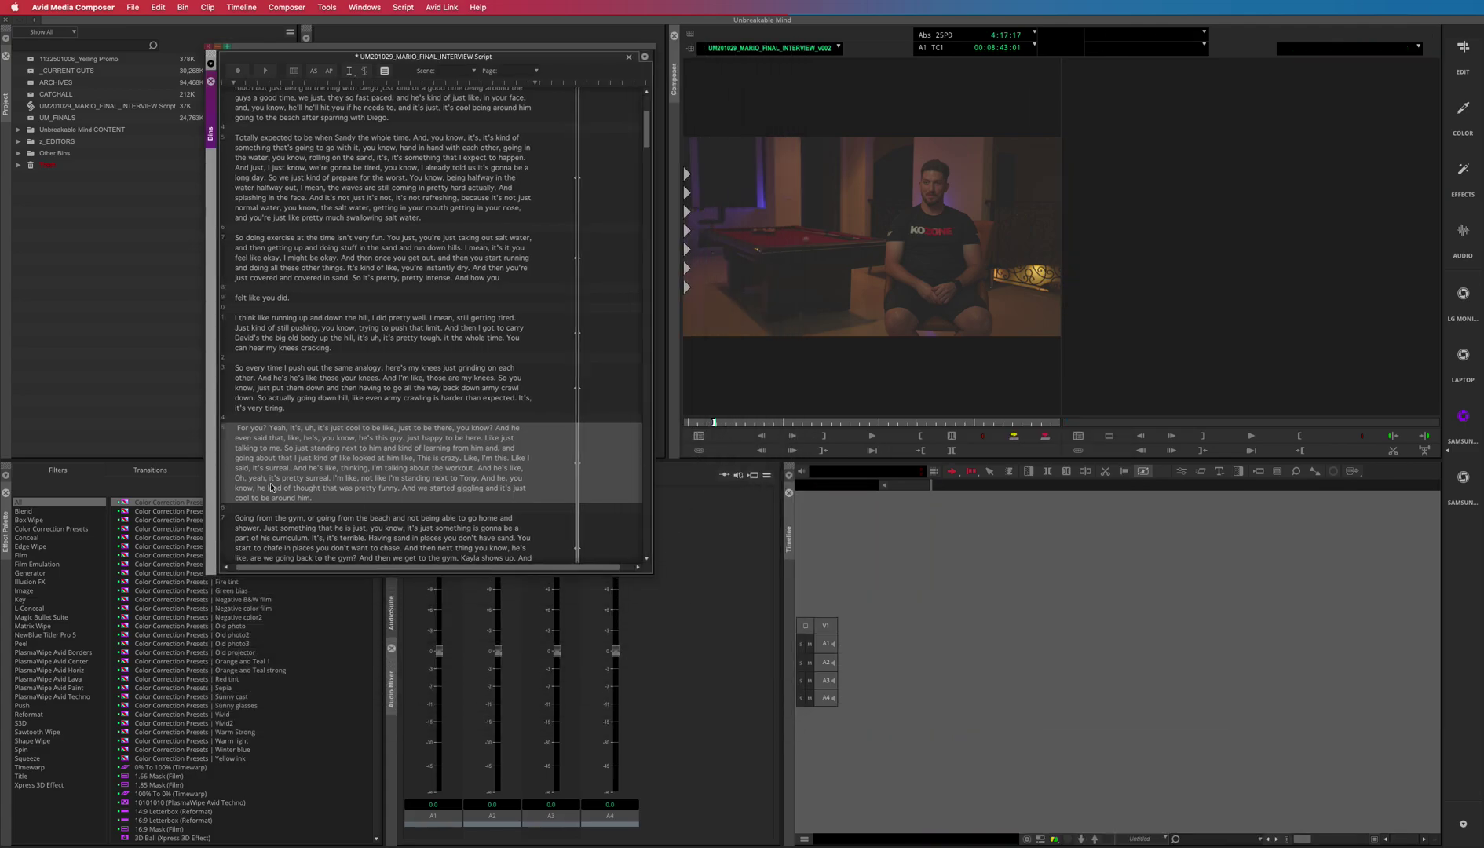
Load takes for the 'I was like' and Tonio's story paragraphs, then move the Script window down and right
{"action": "scroll", "coordinate": [289, 468], "scroll_direction": "down", "scroll_amount": 5}
{"action": "left_click", "coordinate": [289, 467]}
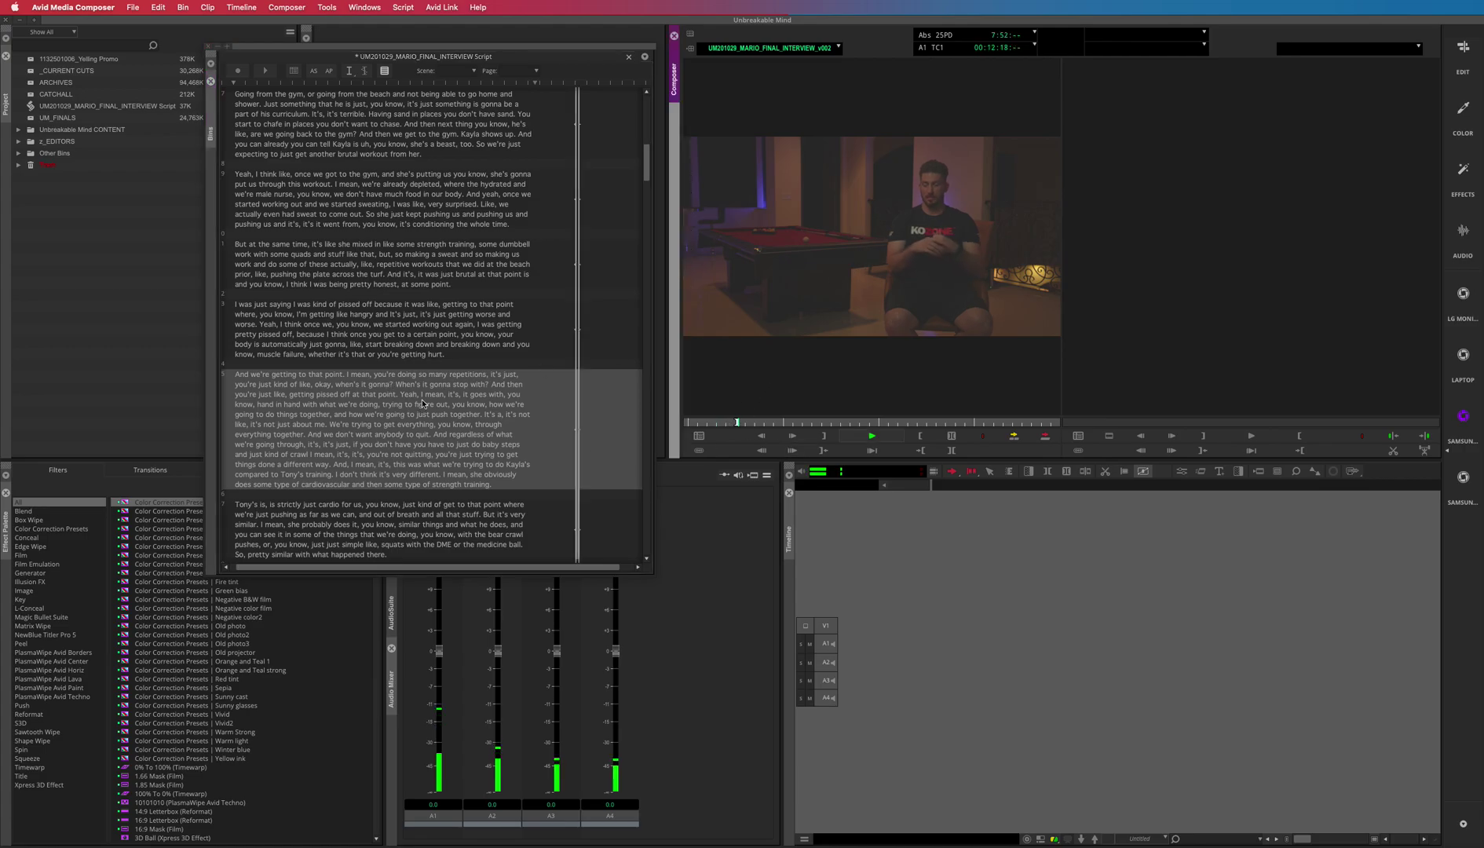
{"action": "scroll", "coordinate": [382, 404], "scroll_direction": "down", "scroll_amount": 3}
{"action": "left_click", "coordinate": [383, 405]}
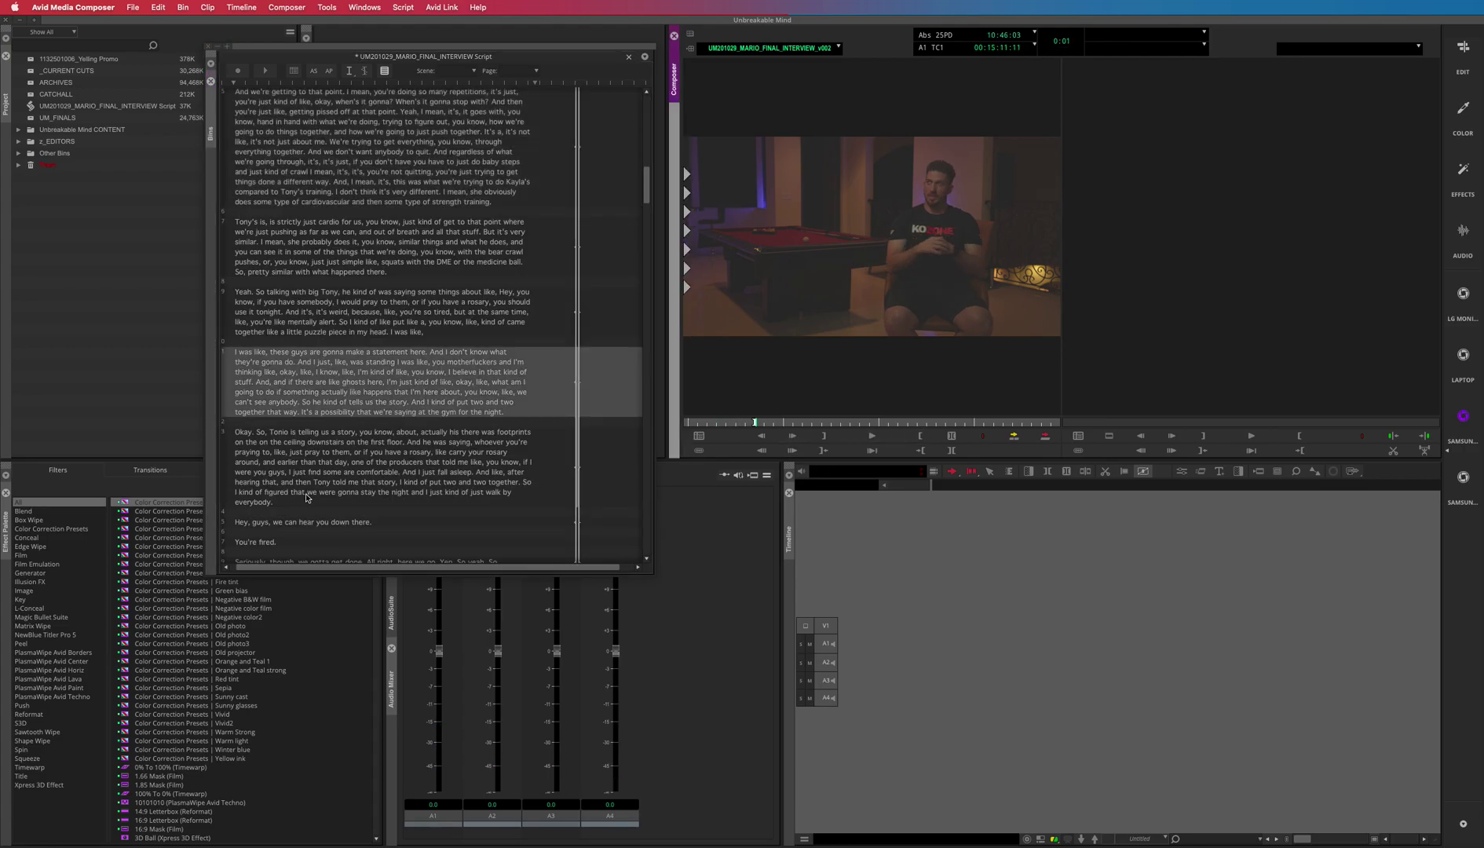
{"action": "left_click", "coordinate": [325, 472]}
{"action": "scroll", "coordinate": [382, 397], "scroll_direction": "down", "scroll_amount": 3}
{"action": "scroll", "coordinate": [416, 386], "scroll_direction": "up", "scroll_amount": 10}
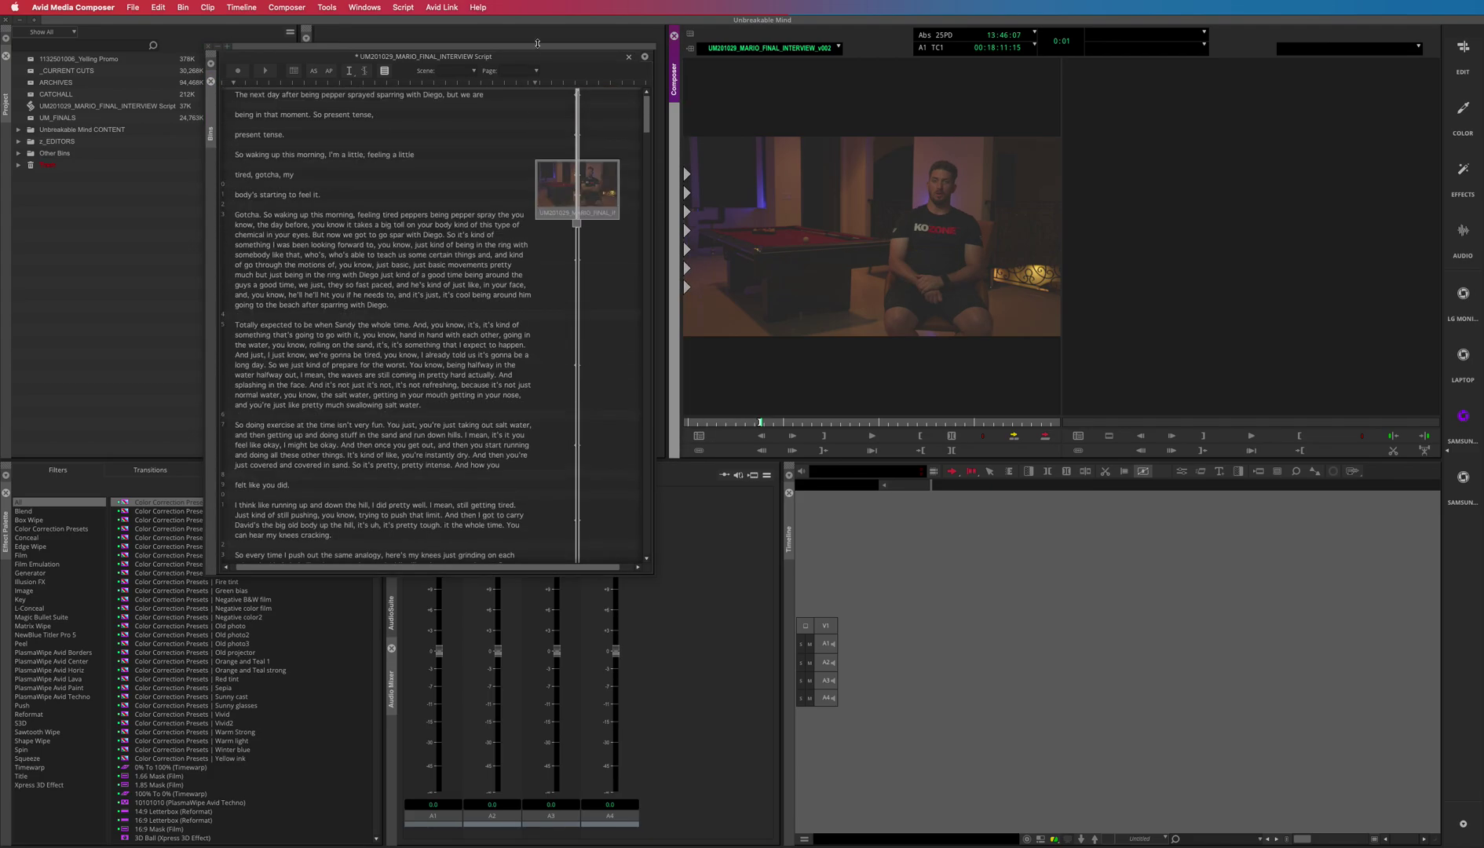
{"action": "left_click_drag", "start_coordinate": [527, 49], "coordinate": [694, 129]}
{"action": "scroll", "coordinate": [552, 334], "scroll_direction": "down", "scroll_amount": 10}
Load the Gotcha paragraph's take and switch the Script window into text-editing mode
{"action": "scroll", "coordinate": [522, 384], "scroll_direction": "up", "scroll_amount": 10}
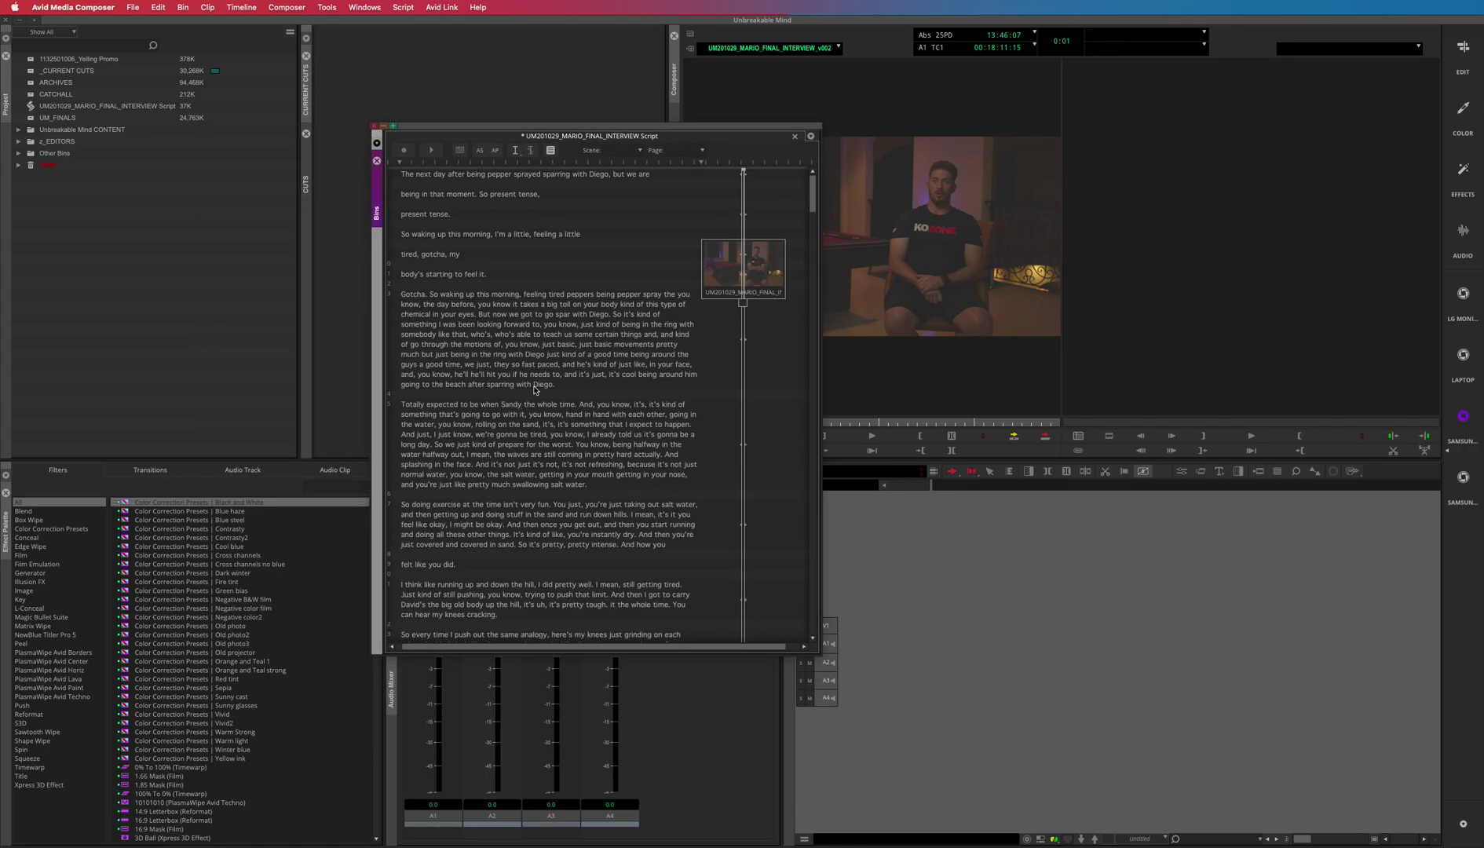
{"action": "left_click", "coordinate": [528, 352]}
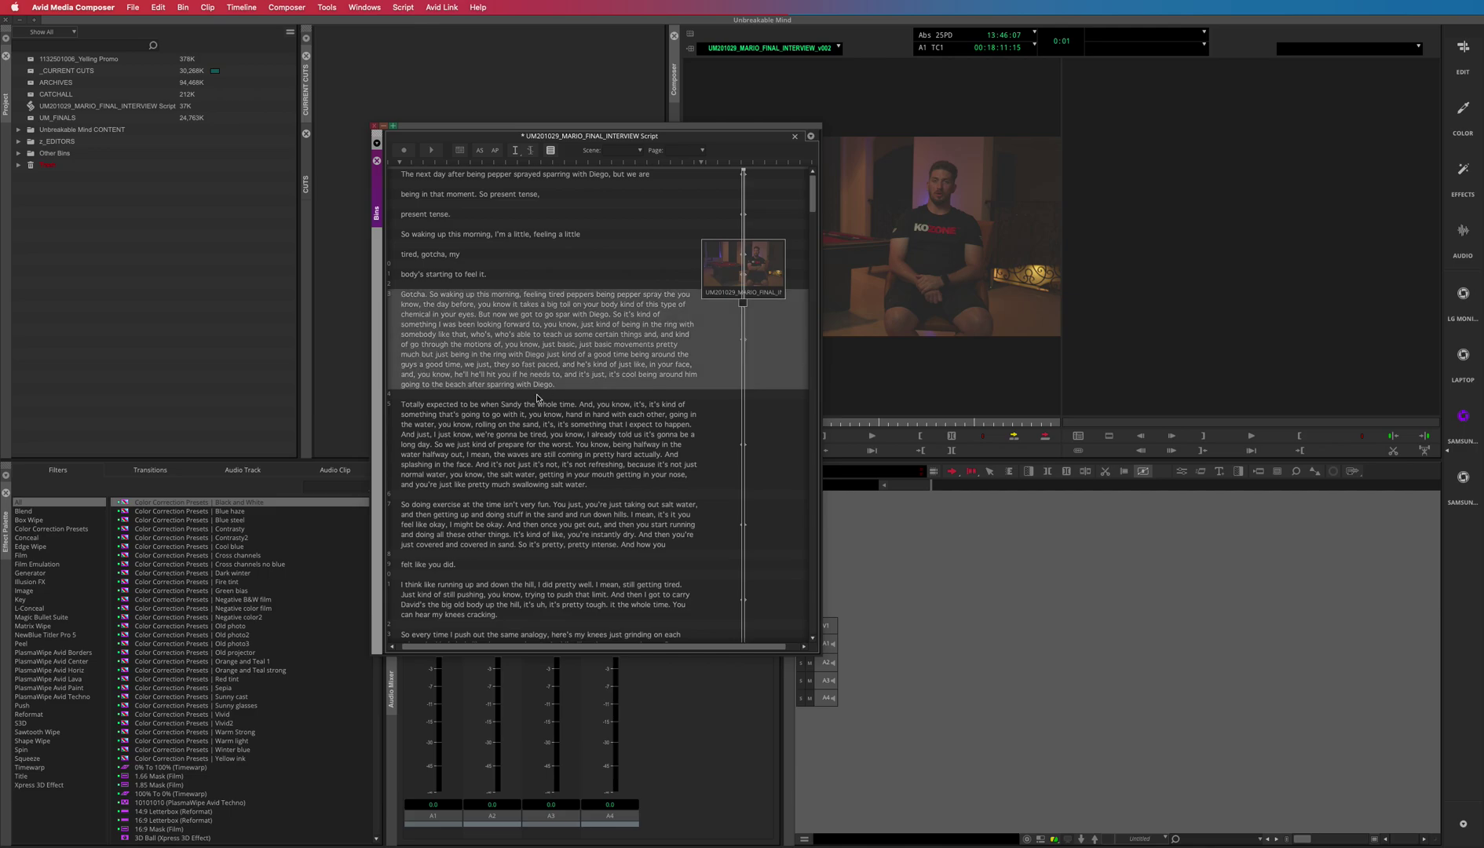
{"action": "double_click", "coordinate": [430, 296]}
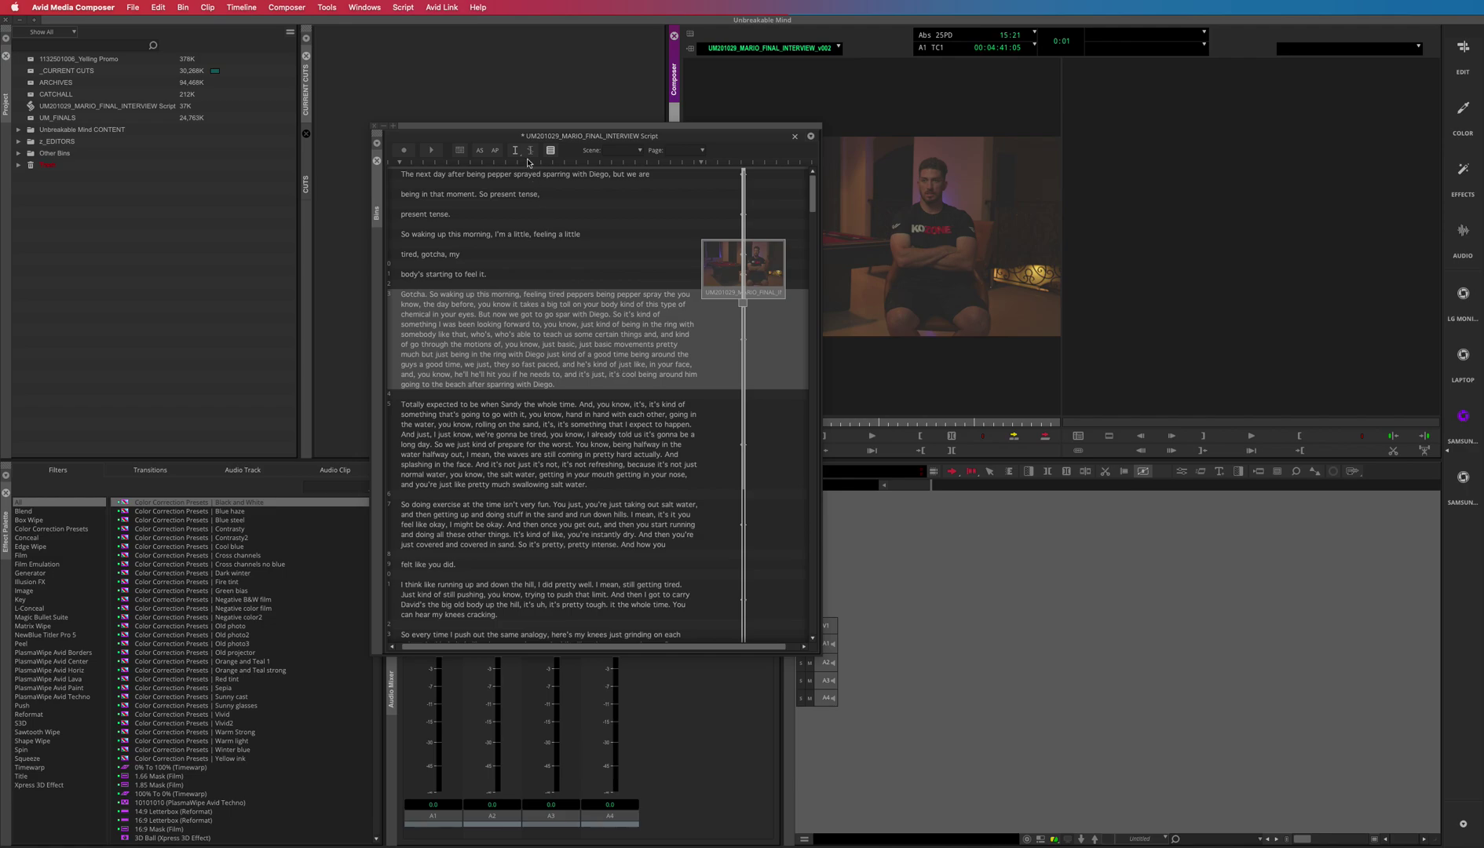
{"action": "left_click", "coordinate": [552, 146]}
{"action": "left_click", "coordinate": [552, 146]}
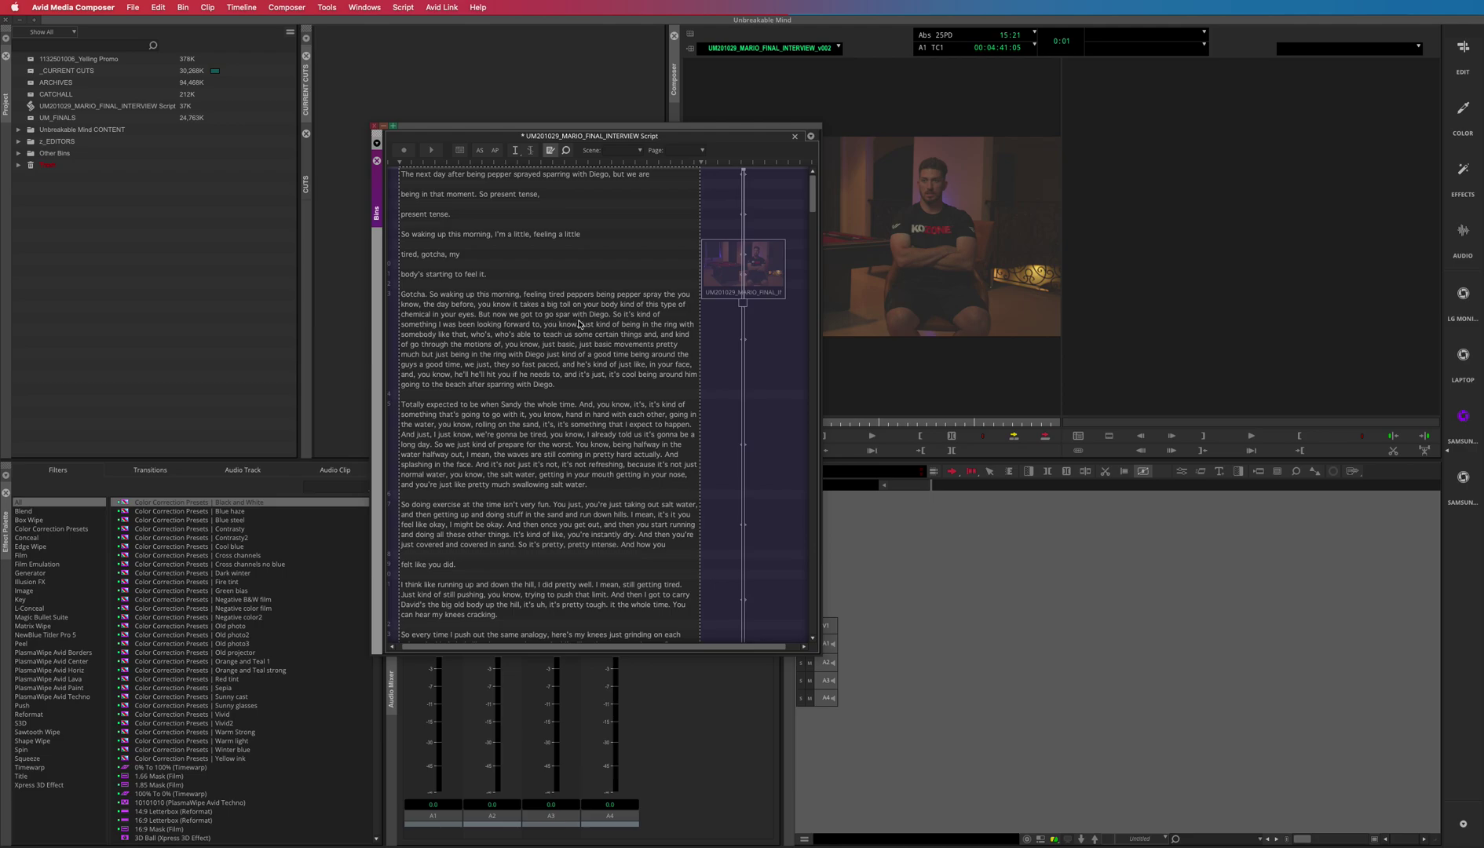
Split the Gotcha paragraph into three at 'Diego' and 'Diego just kind of'
{"action": "left_click", "coordinate": [613, 315]}
{"action": "key", "text": "Return"}
{"action": "left_click", "coordinate": [593, 365]}
{"action": "key", "text": "Return"}
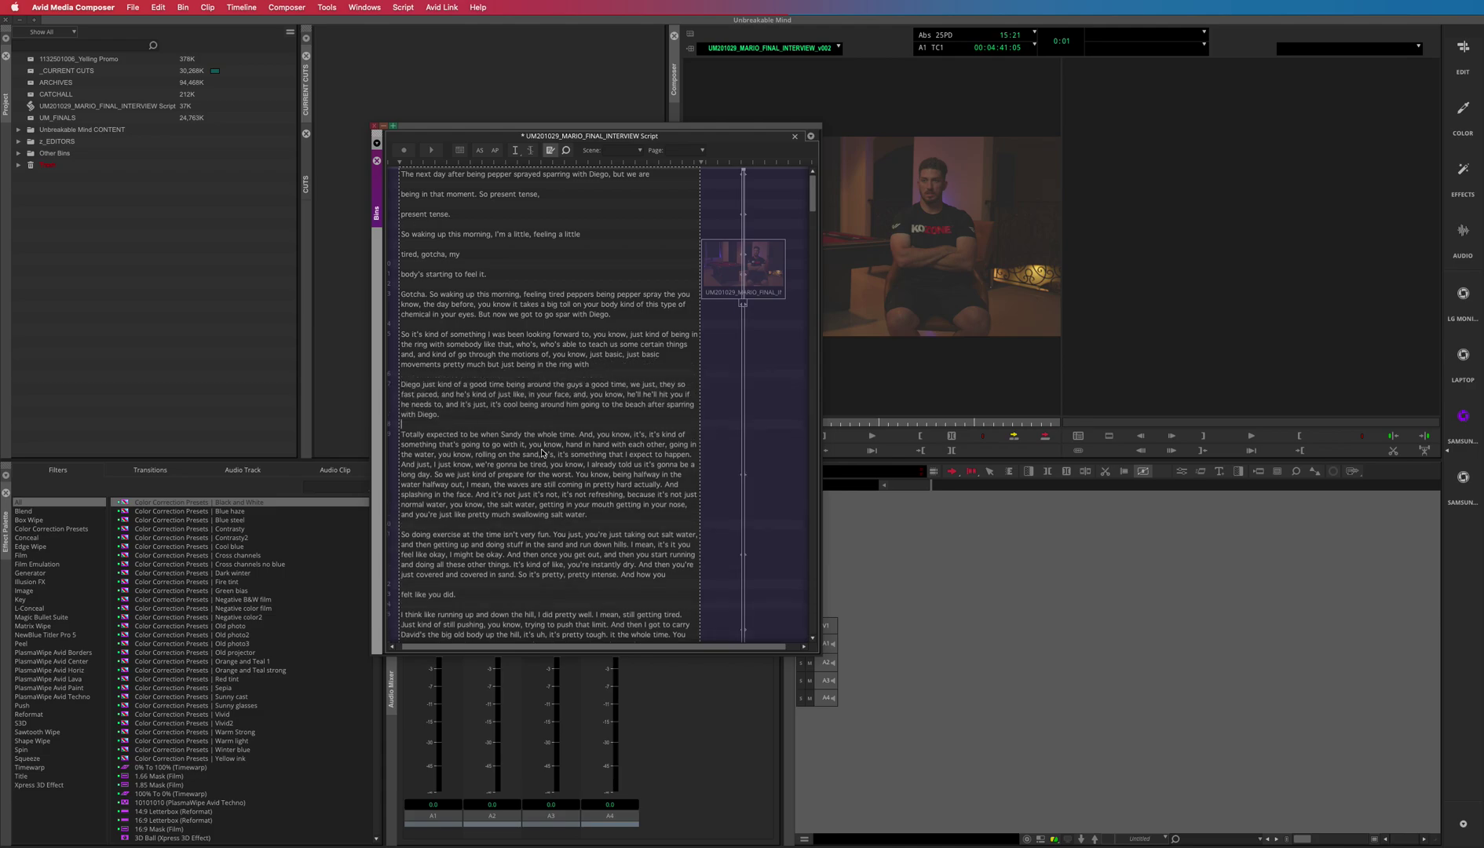
Insert the headings TALKING ABOUT NOTHING and INTRODUCTION on new blank lines
{"action": "left_click", "coordinate": [432, 438]}
{"action": "key", "text": "Return"}
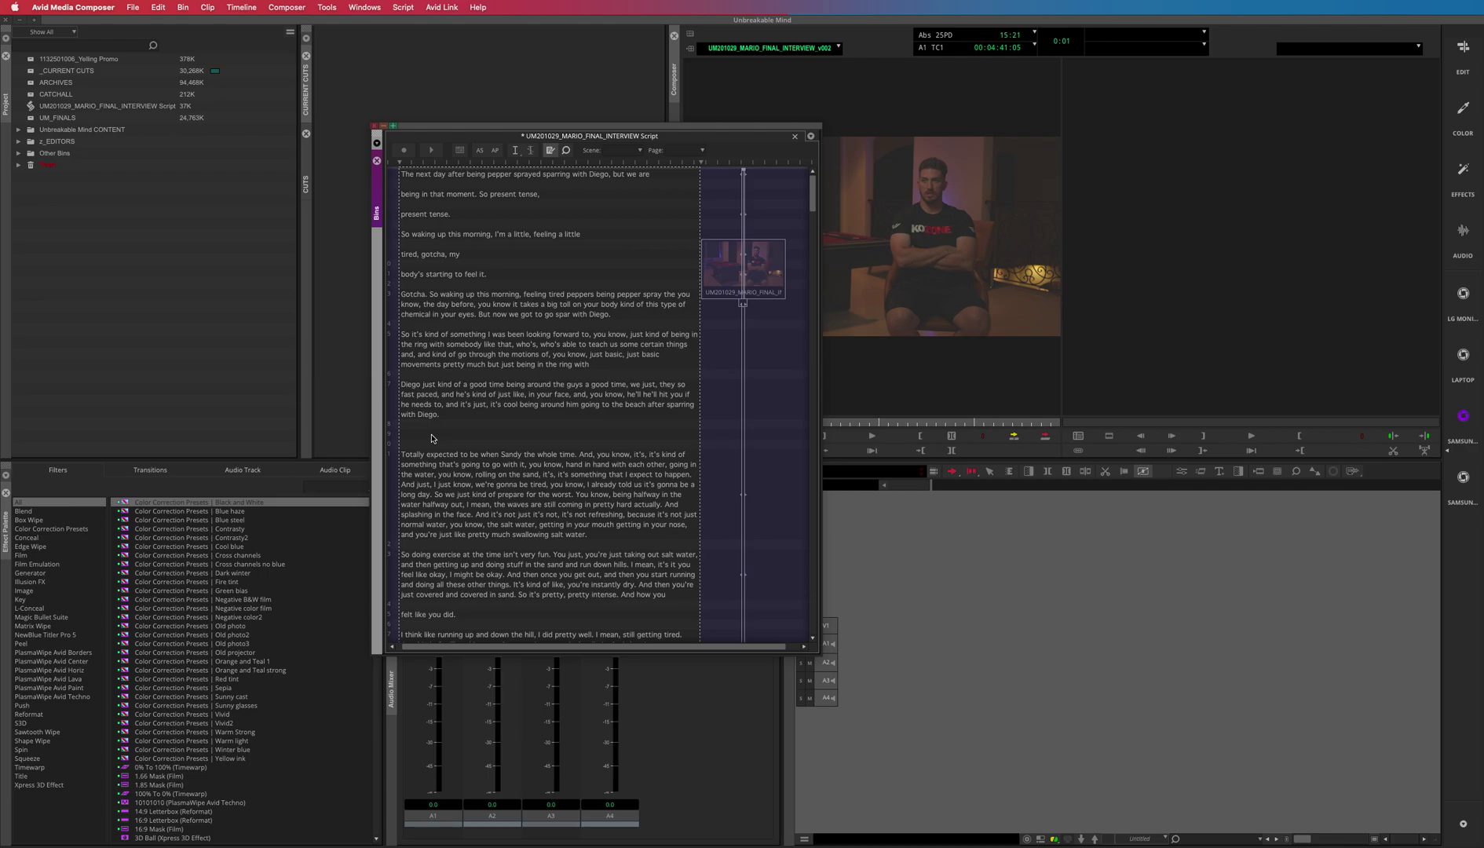
{"action": "type", "text": "TALKING ABOUT NOTHING"}
{"action": "left_click", "coordinate": [510, 287]}
{"action": "key", "text": "Return"}
{"action": "type", "text": "INTRODUCTION"}
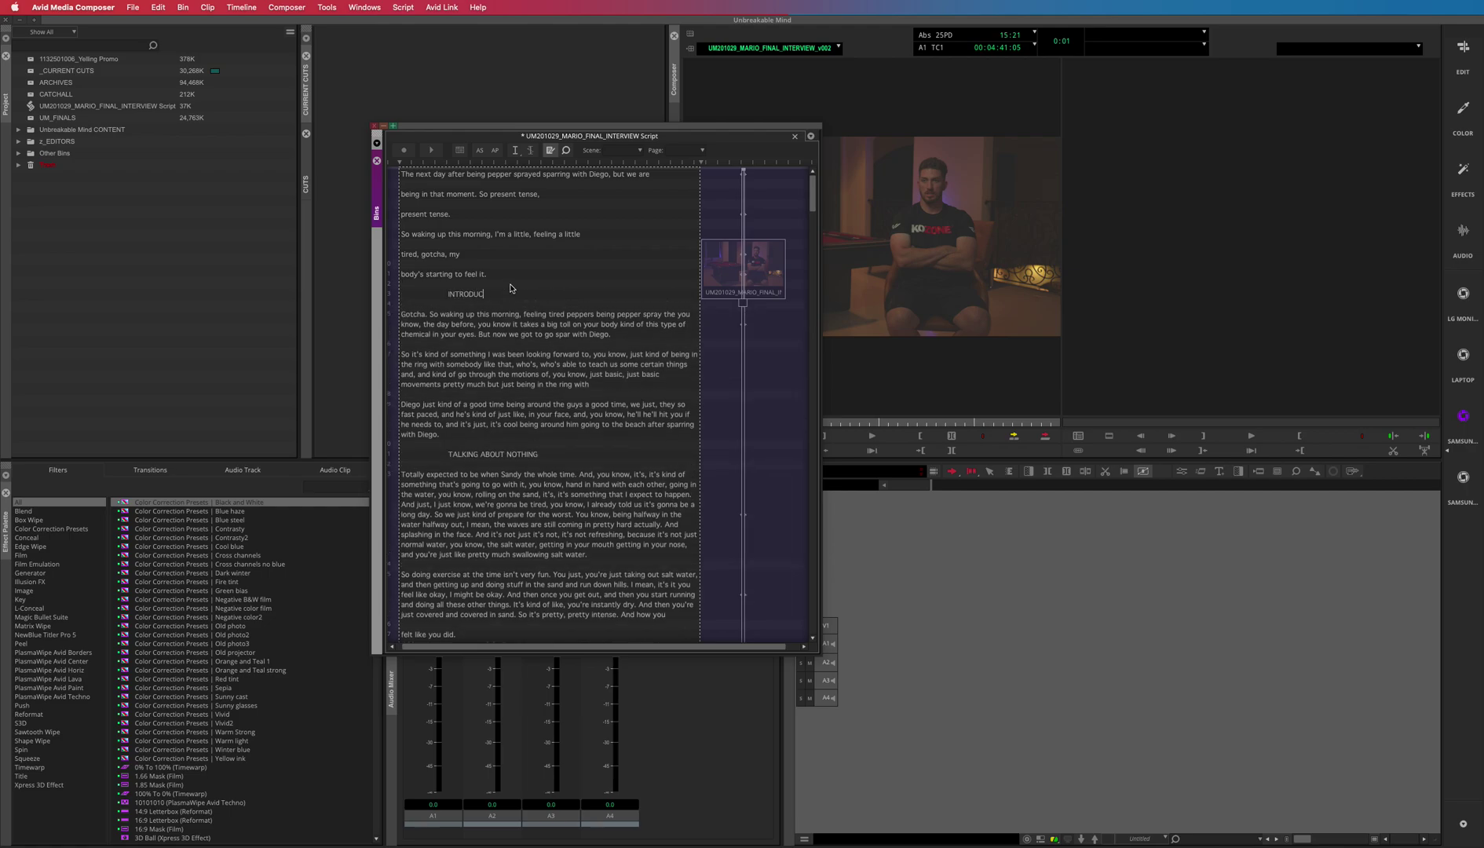
Exit script text editing and click the Diego, So it's kind of, and Gotcha paragraphs to load their takes
{"action": "left_click", "coordinate": [609, 374]}
{"action": "left_click", "coordinate": [563, 148]}
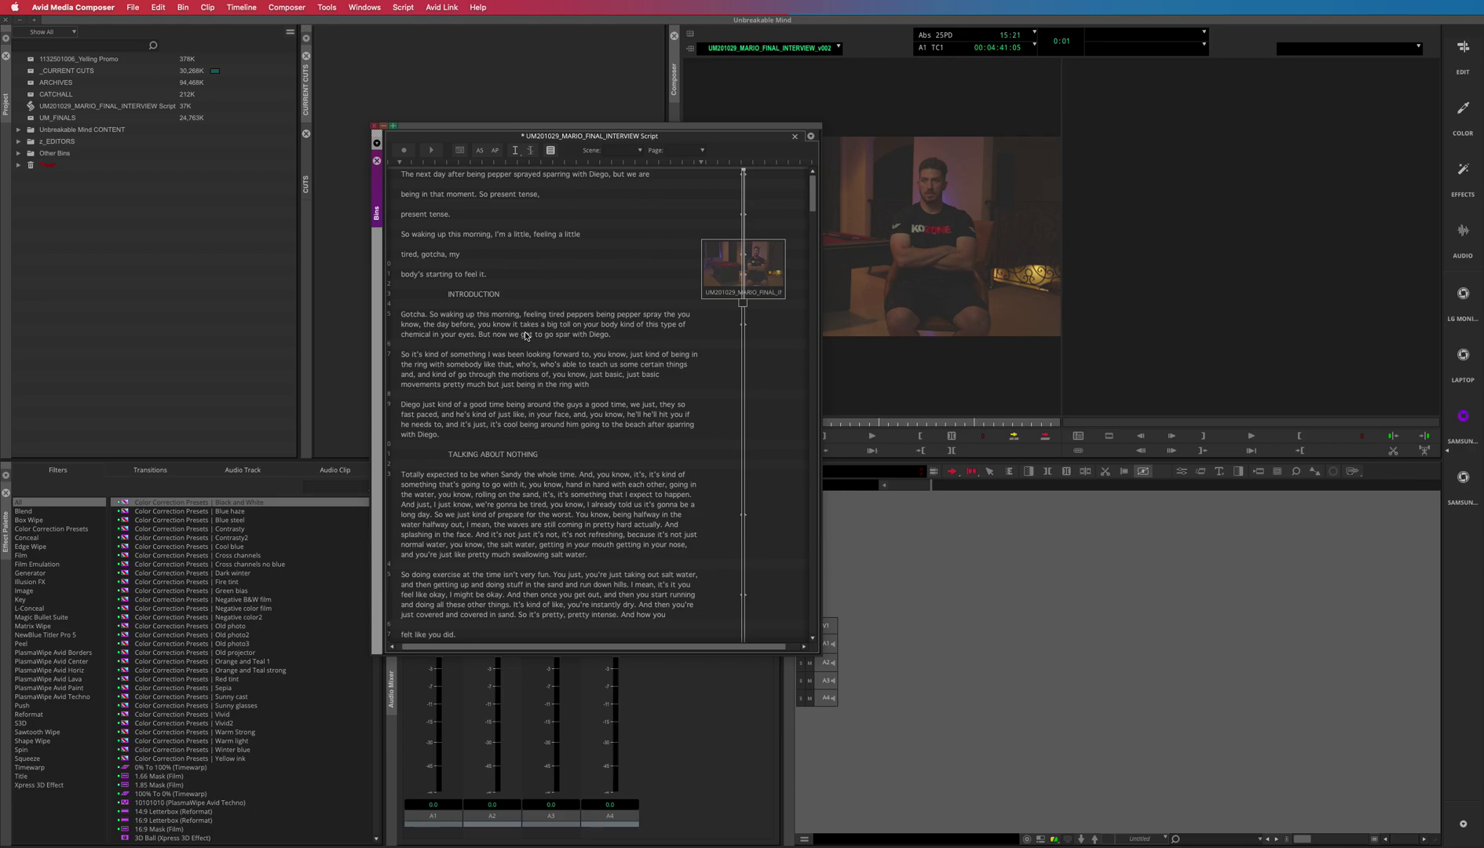
{"action": "left_click", "coordinate": [443, 418]}
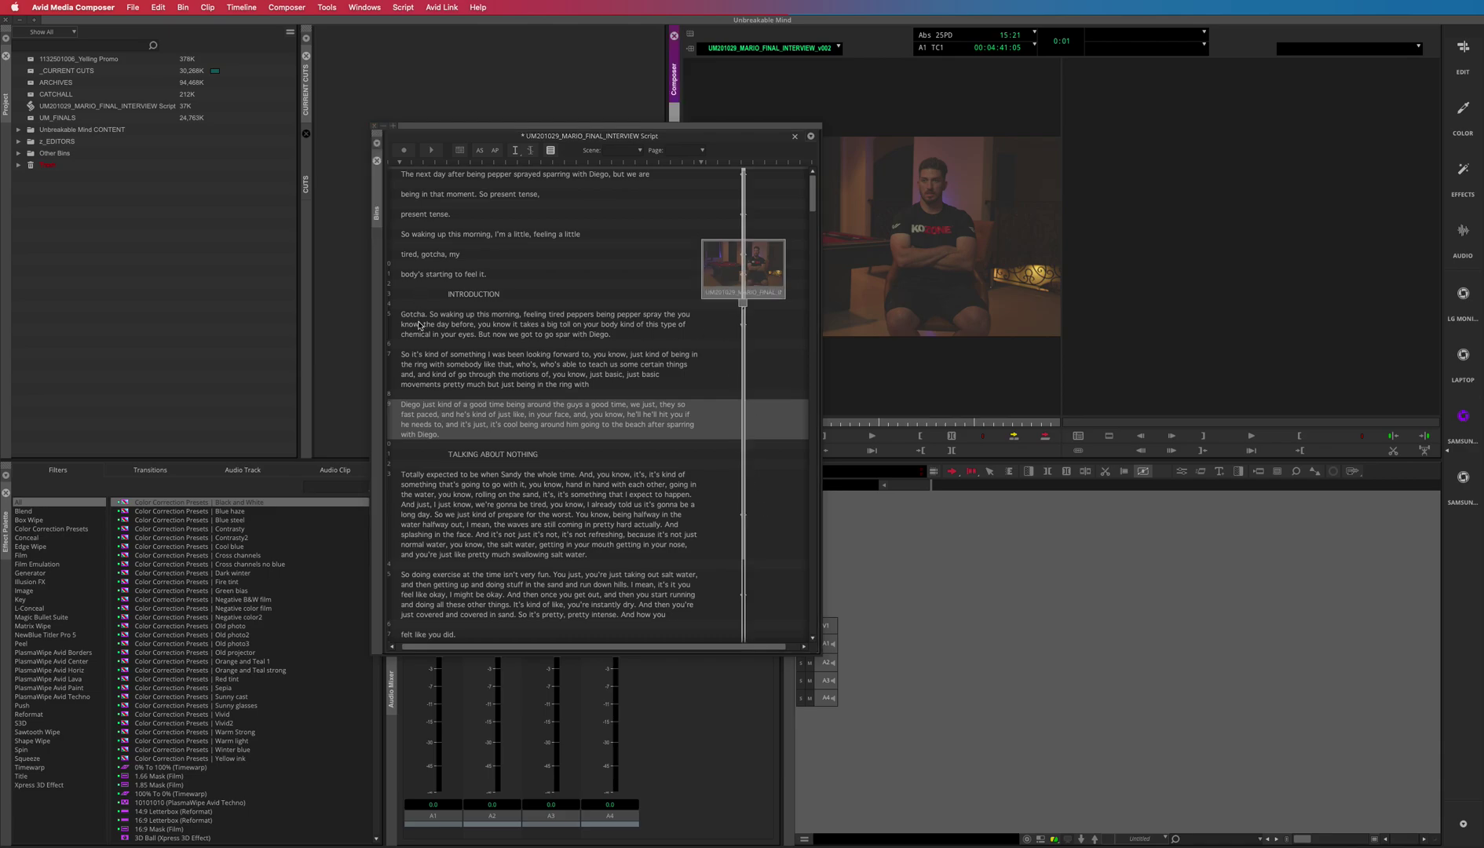
{"action": "left_click", "coordinate": [423, 366]}
{"action": "left_click", "coordinate": [423, 404]}
{"action": "left_click", "coordinate": [517, 335]}
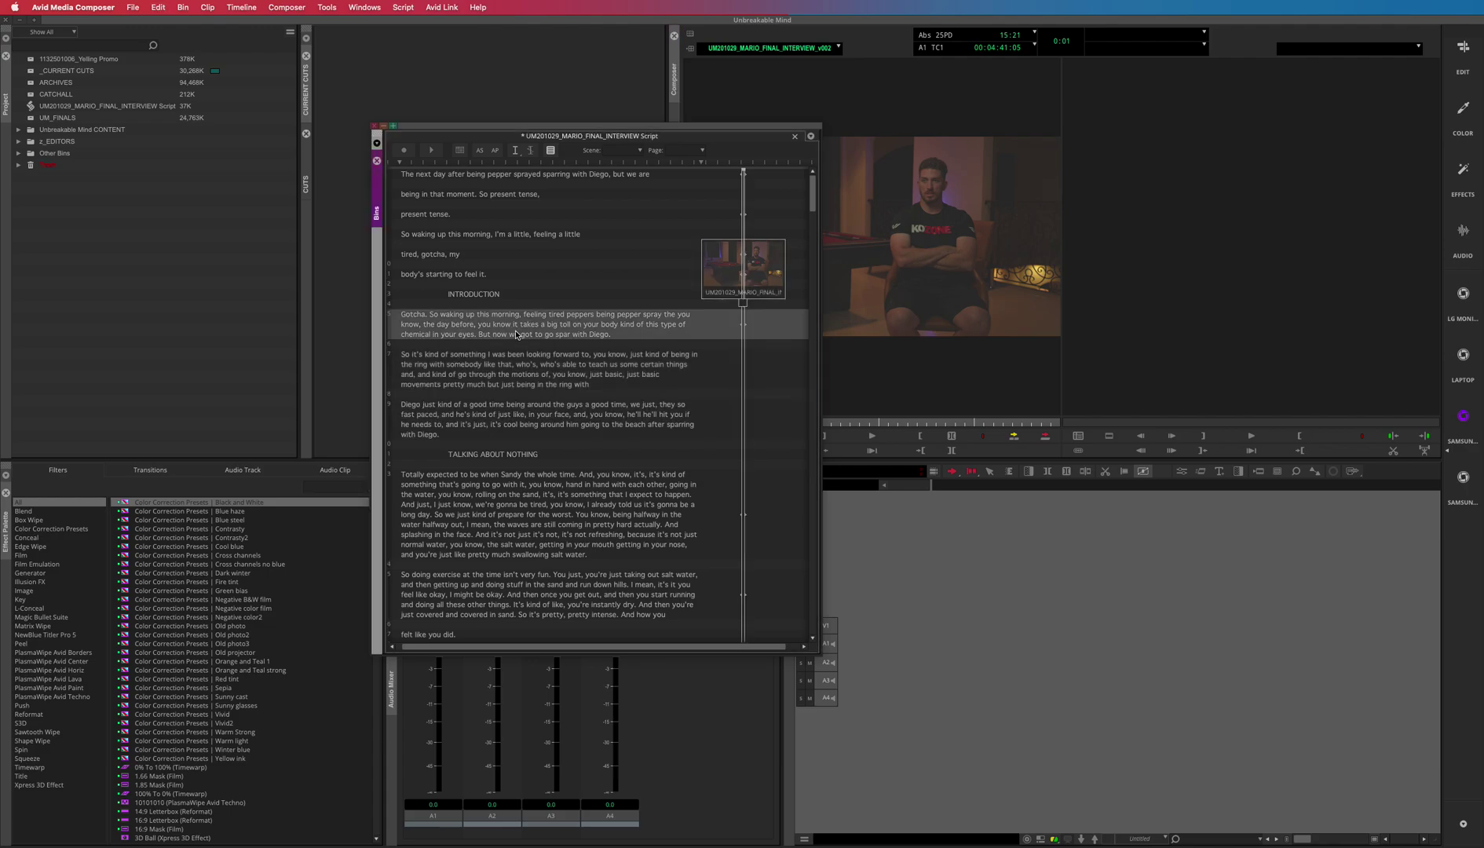
Dismiss the Script menu without syncing and select the Totally expected paragraph
{"action": "left_click", "coordinate": [403, 8]}
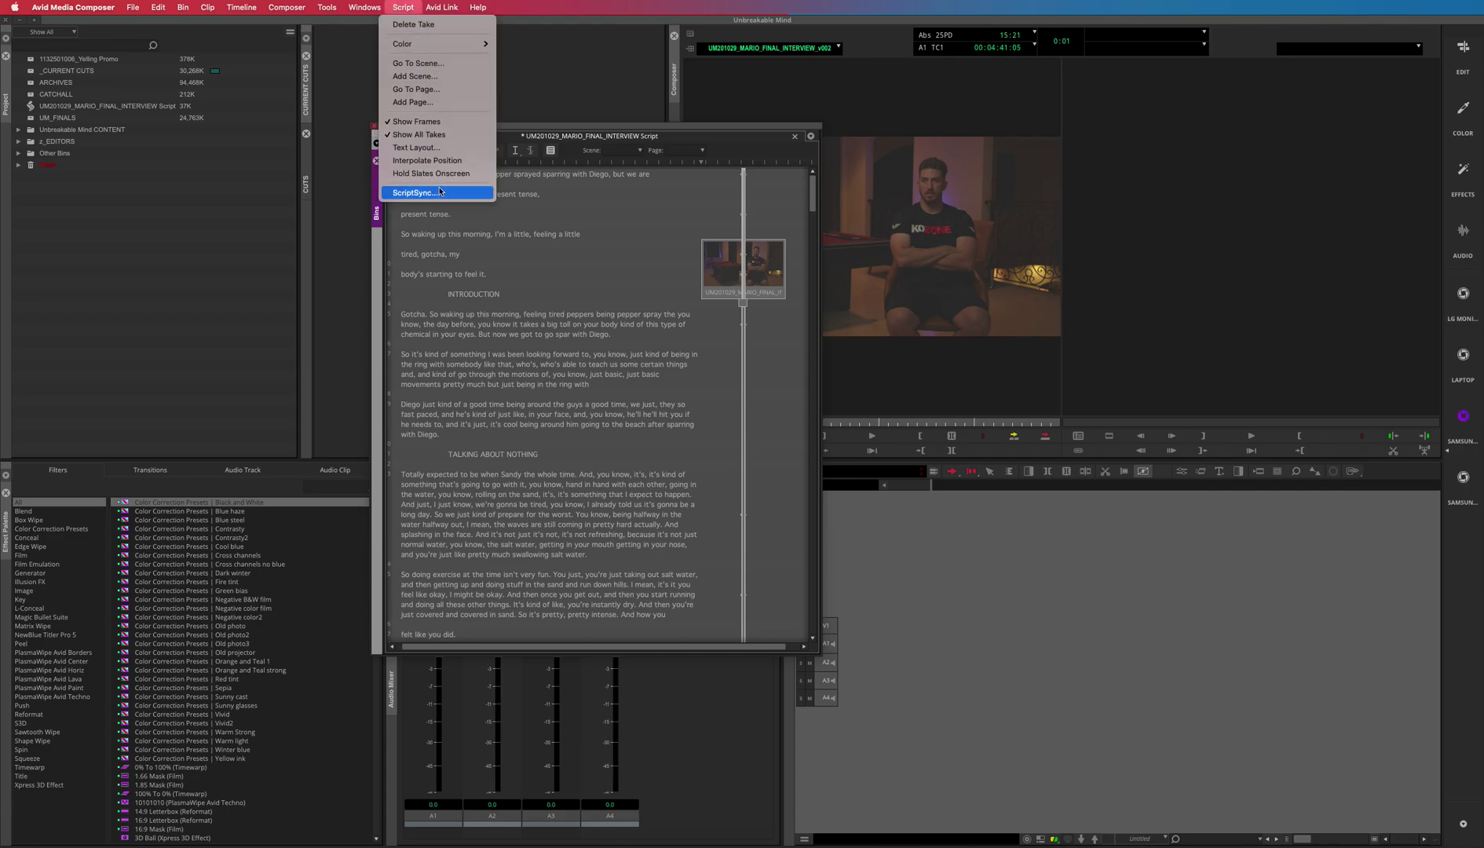
{"action": "left_click", "coordinate": [599, 431]}
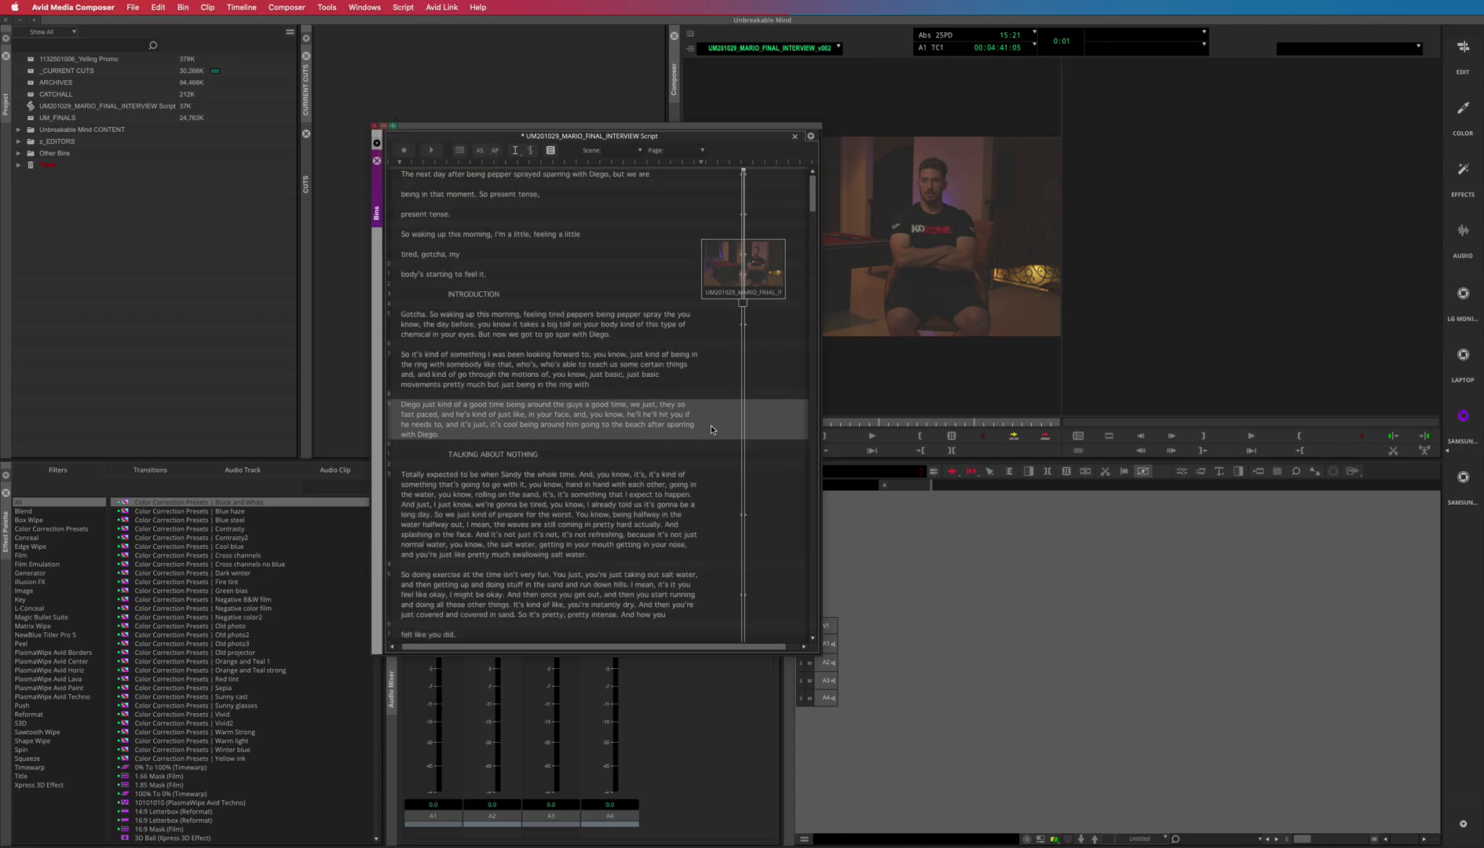
{"action": "left_click", "coordinate": [699, 484]}
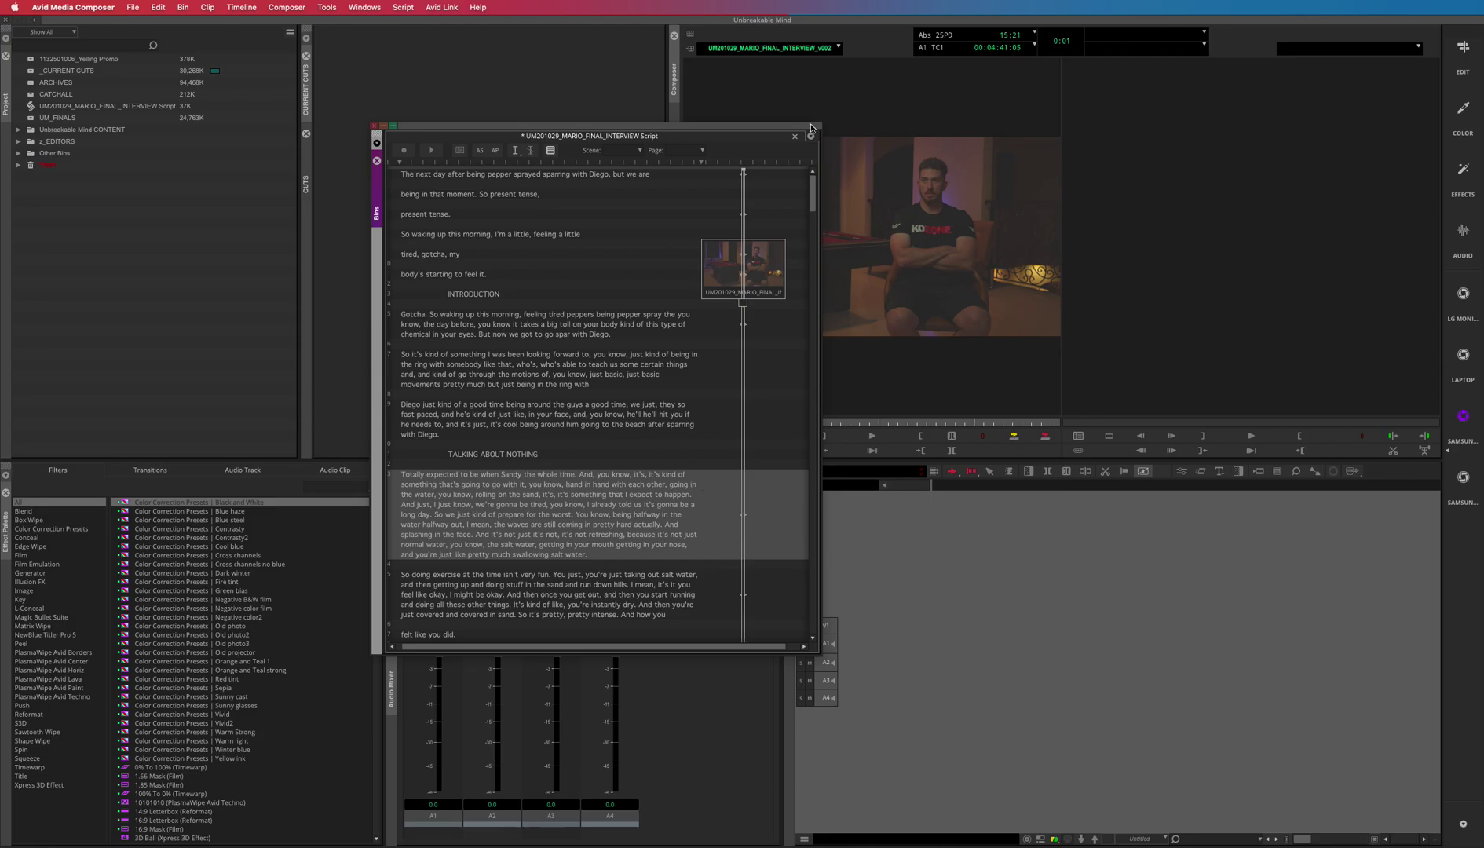
Reposition the script window on screen and scroll through the script to review it
{"action": "left_click_drag", "start_coordinate": [811, 127], "coordinate": [749, 153]}
{"action": "scroll", "coordinate": [630, 341], "scroll_direction": "down", "scroll_amount": 10}
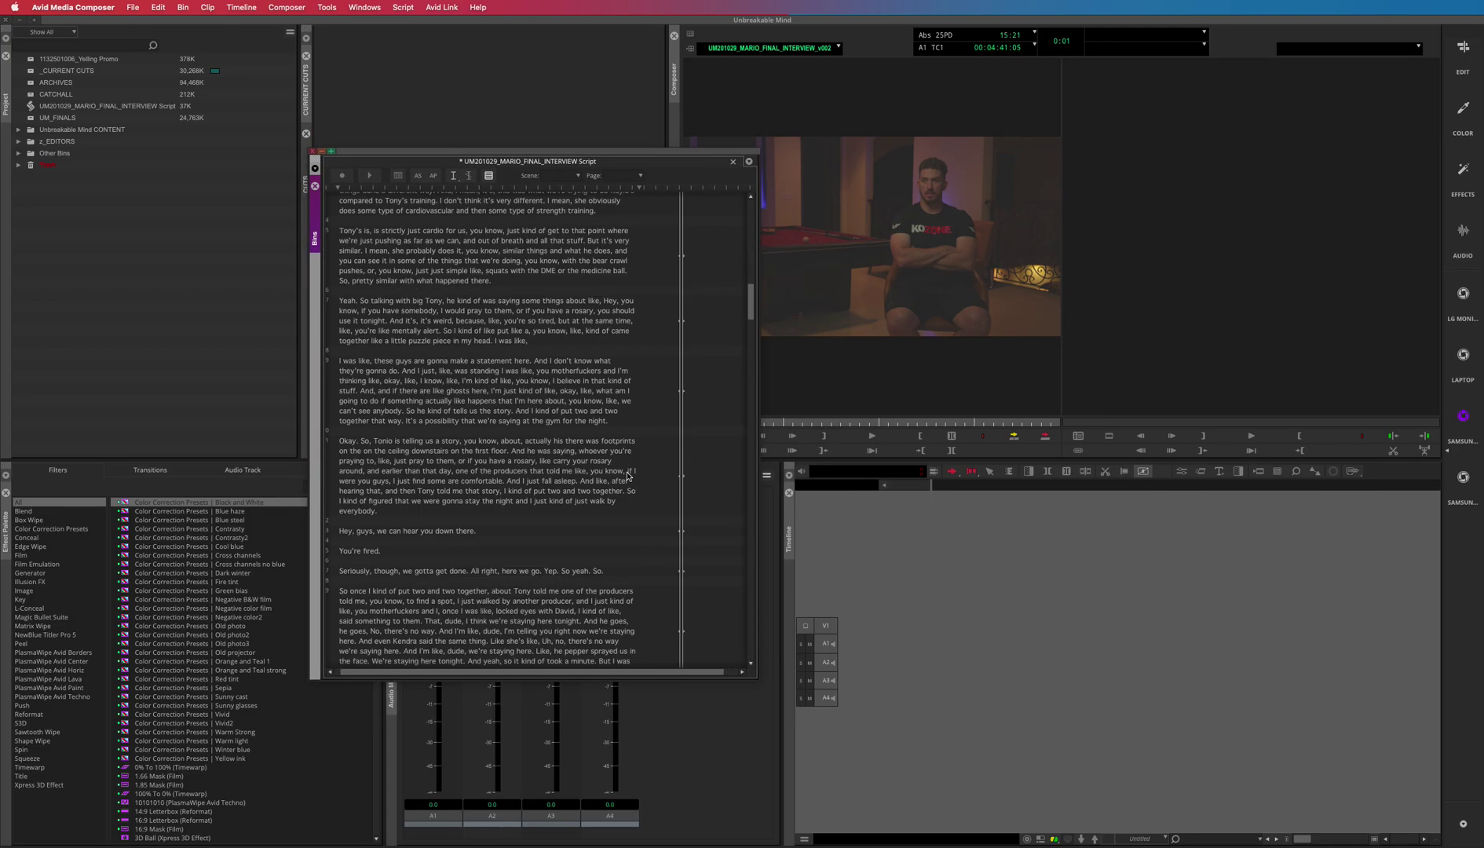
{"action": "scroll", "coordinate": [627, 475], "scroll_direction": "up", "scroll_amount": 10}
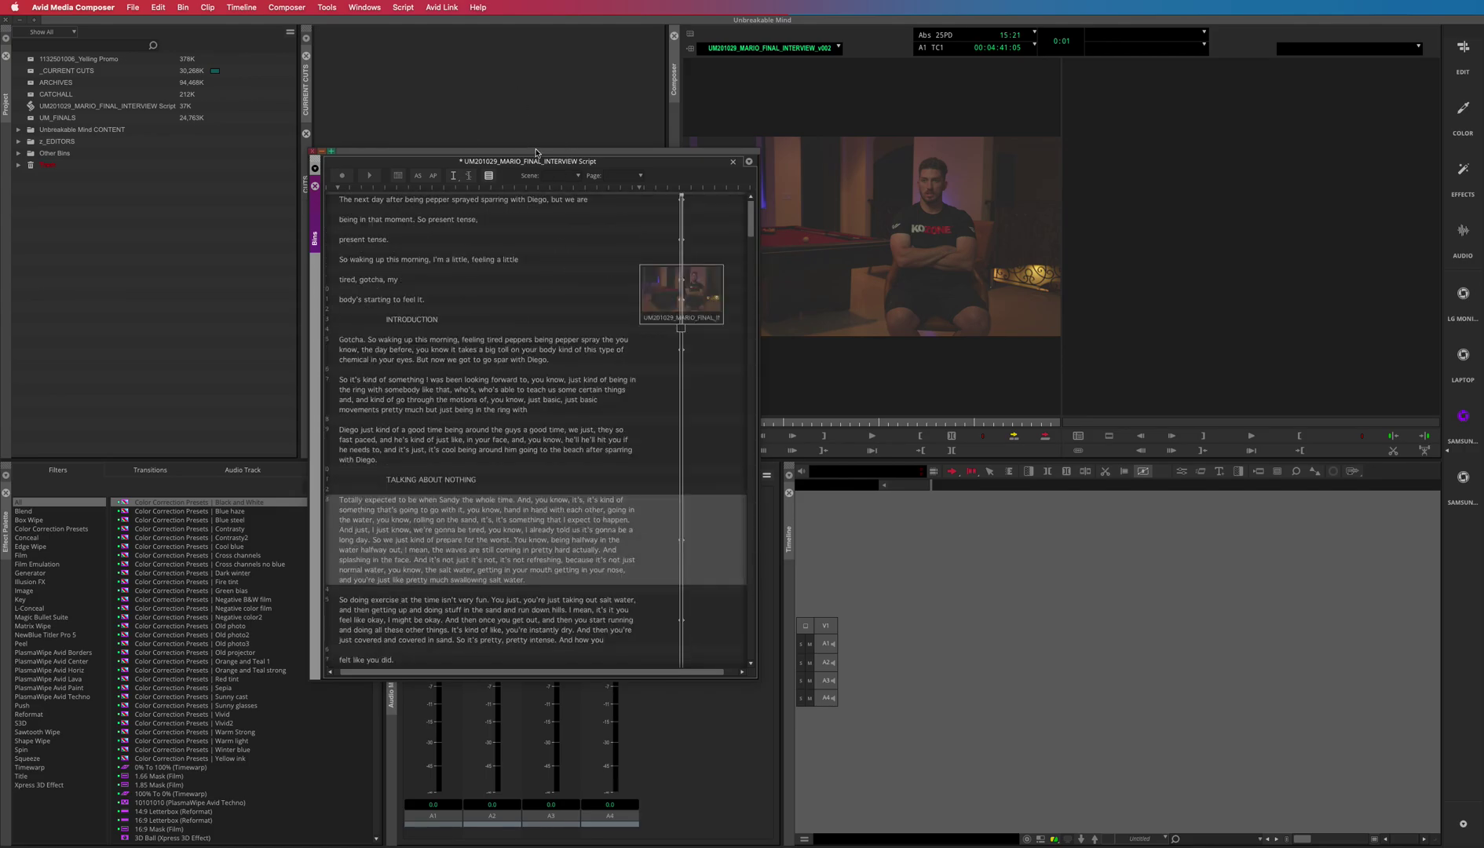
{"action": "left_click_drag", "start_coordinate": [533, 152], "coordinate": [616, 140]}
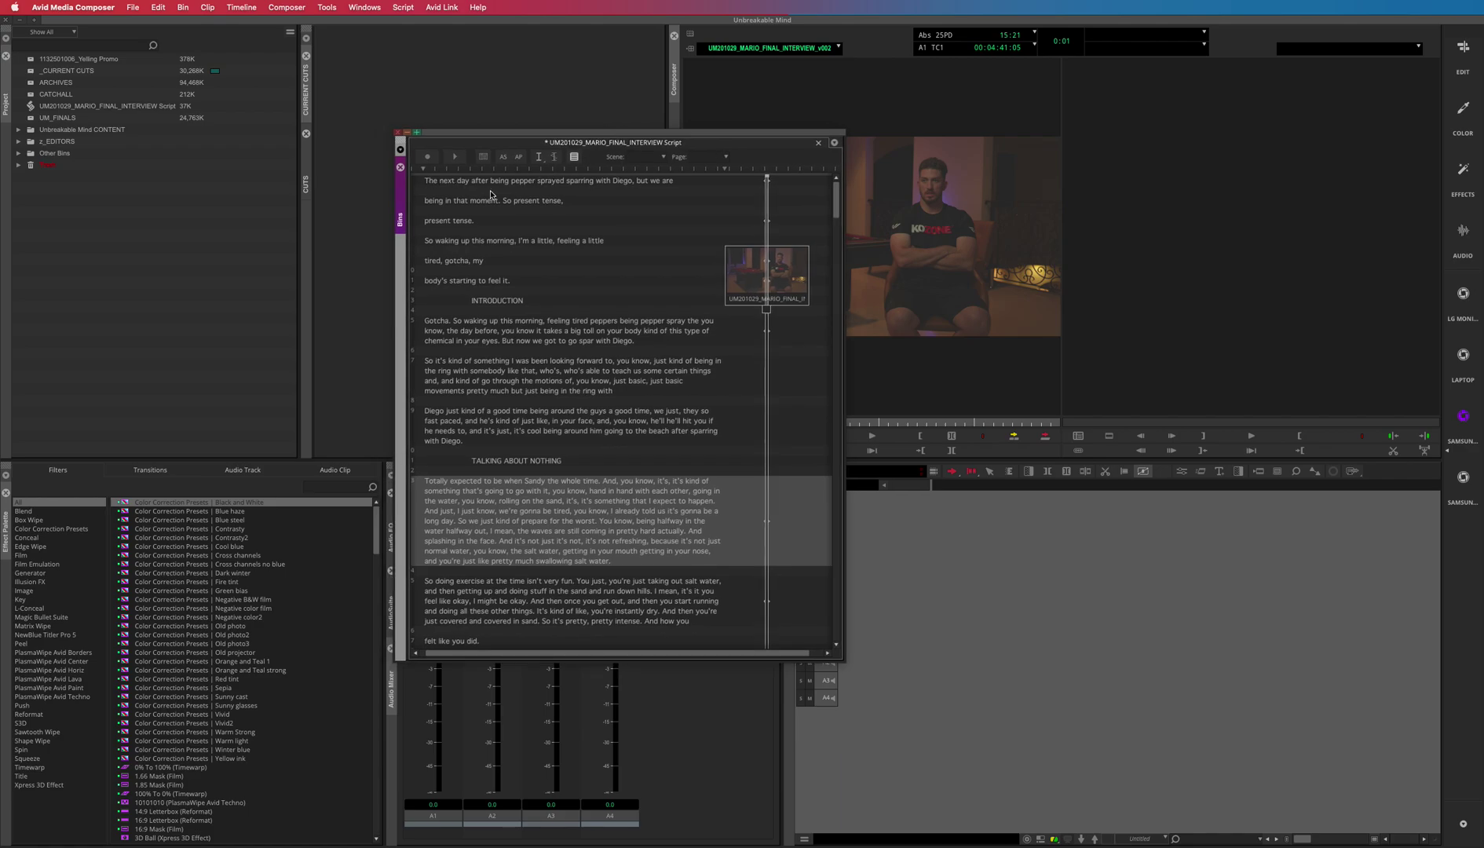
Find 'totally expected' in the script text across Scripts in Project, locating it at line 23
{"action": "key", "text": "super+f"}
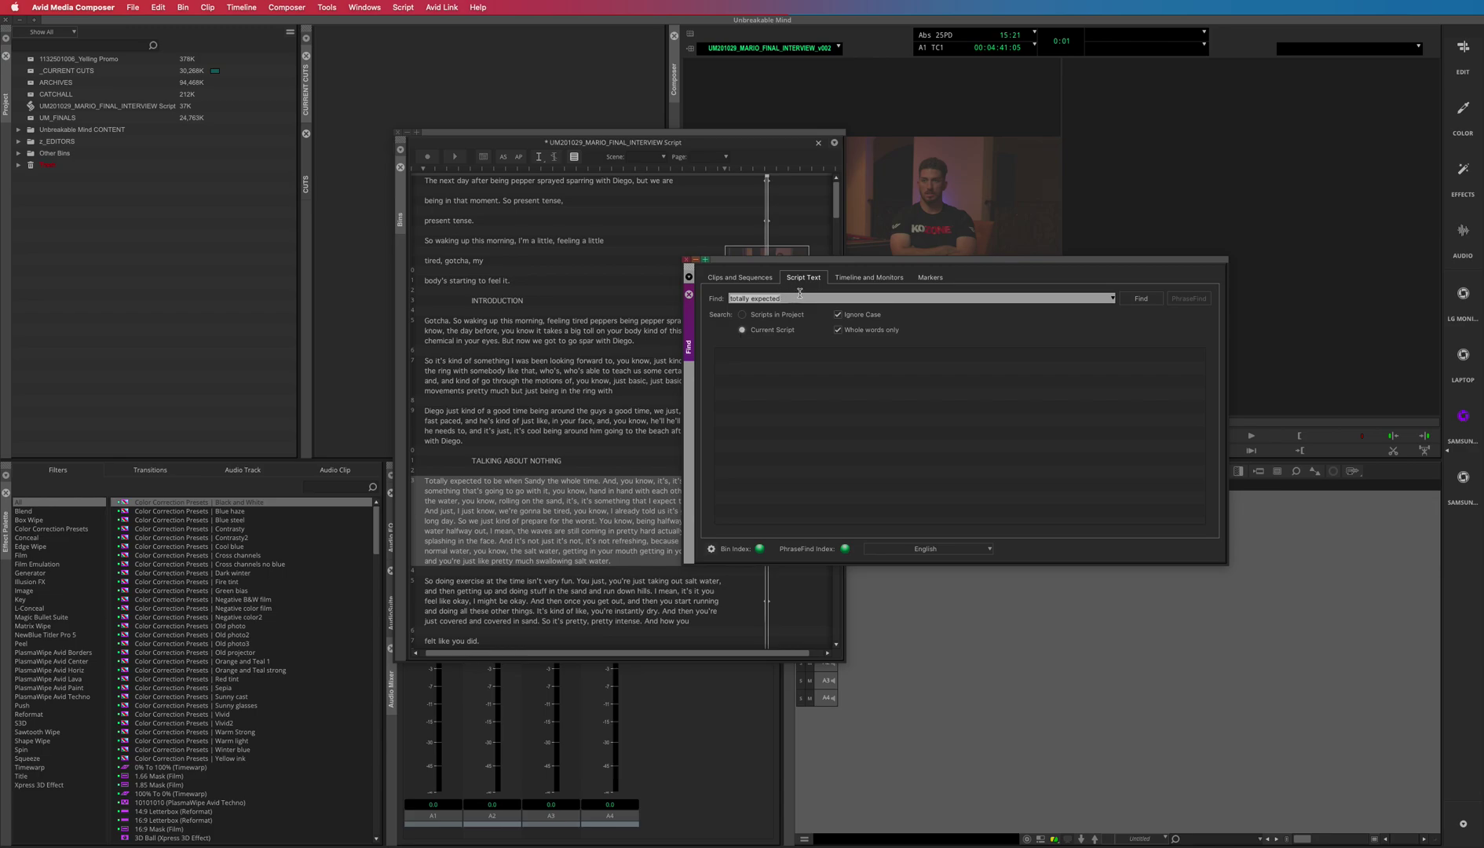
{"action": "key", "text": "Return"}
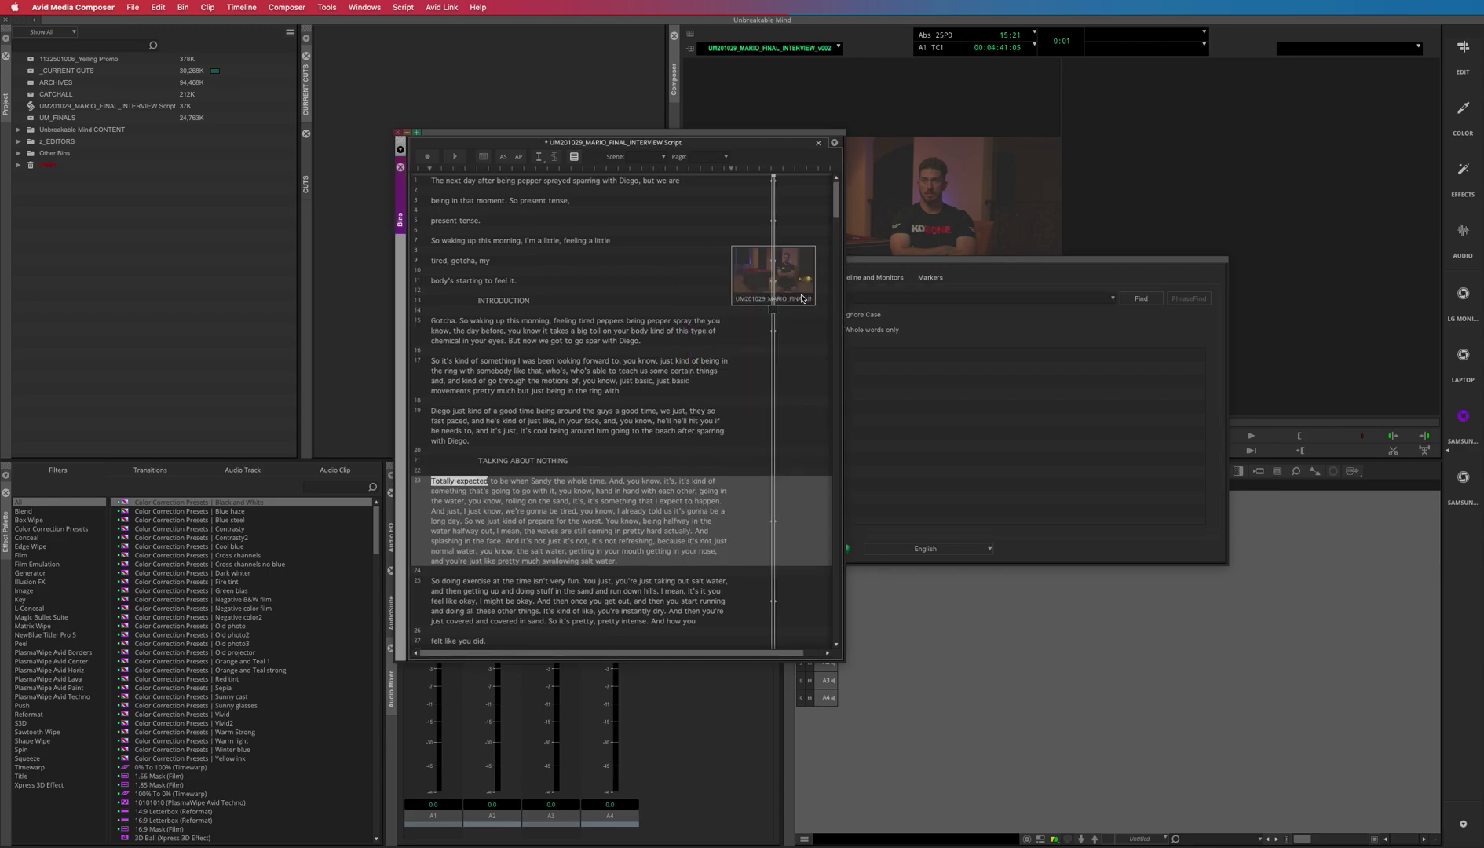
{"action": "left_click", "coordinate": [1117, 421]}
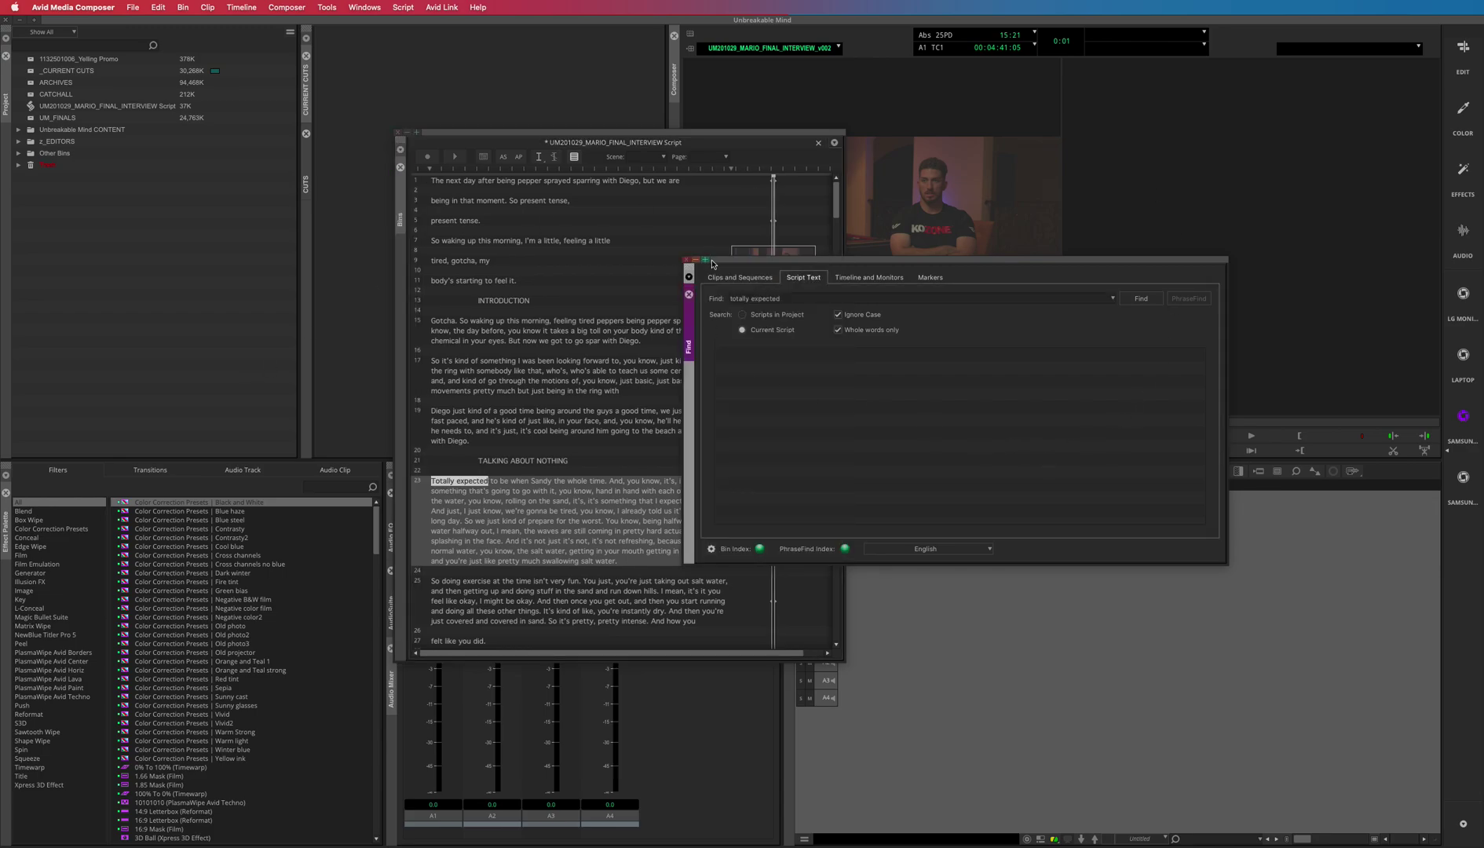
{"action": "left_click", "coordinate": [741, 315]}
{"action": "left_click", "coordinate": [872, 423]}
{"action": "left_click", "coordinate": [686, 260]}
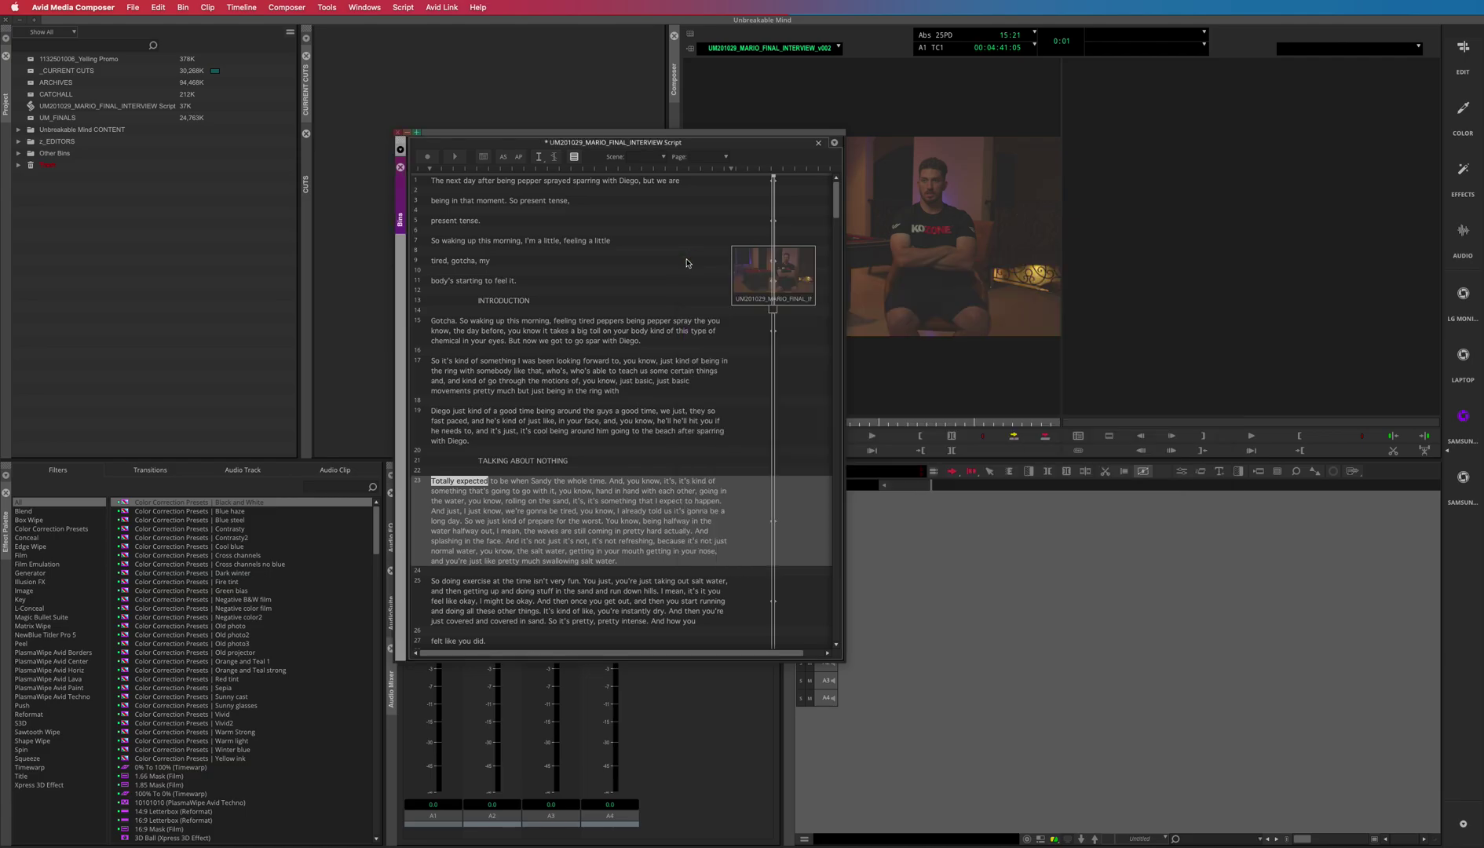
{"action": "scroll", "coordinate": [629, 525], "scroll_direction": "down", "scroll_amount": 5}
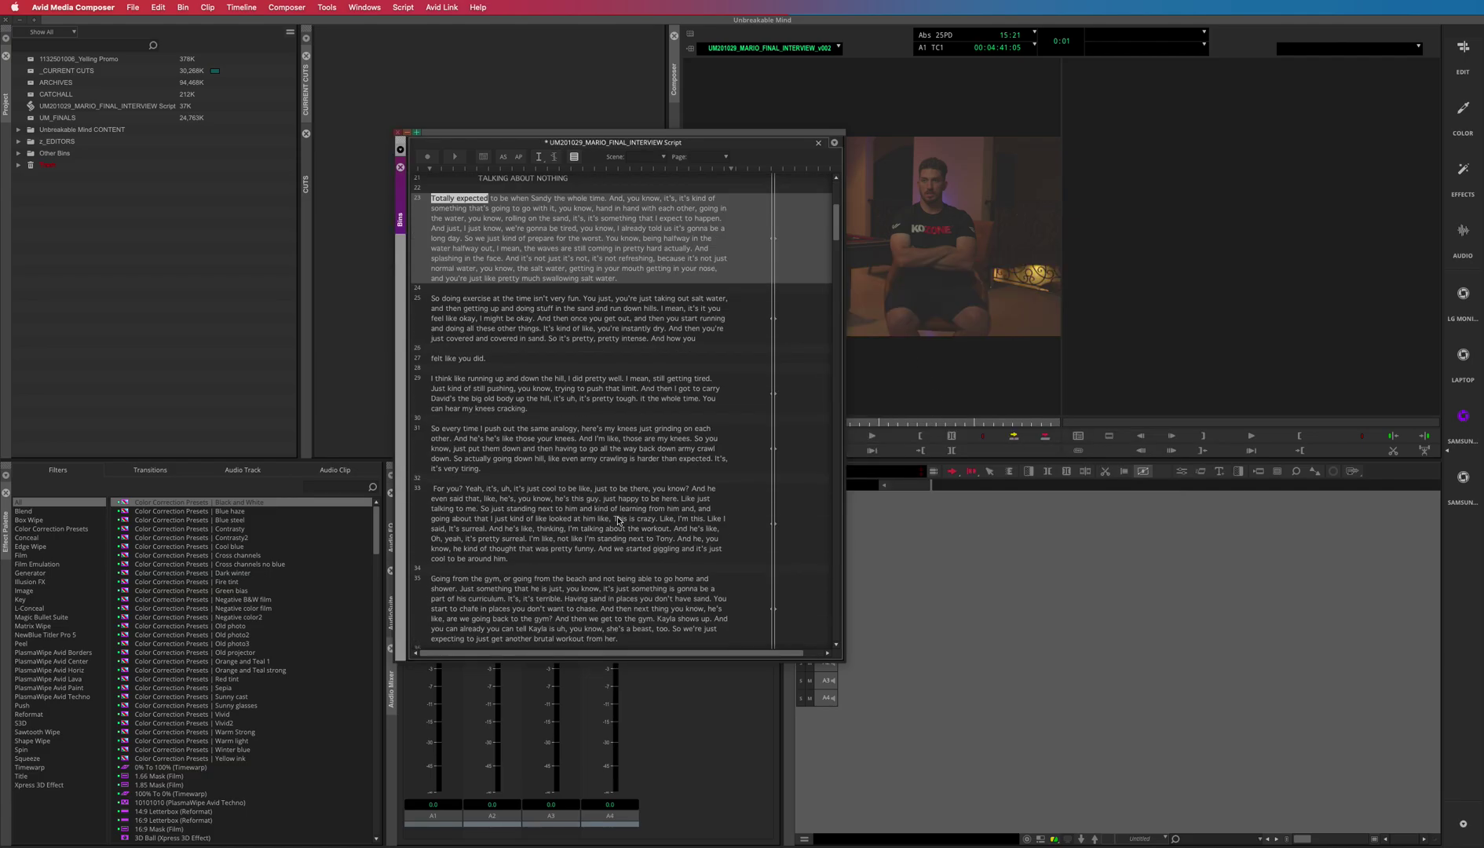
{"action": "scroll", "coordinate": [619, 520], "scroll_direction": "up", "scroll_amount": 5}
{"action": "scroll", "coordinate": [605, 500], "scroll_direction": "down", "scroll_amount": 7}
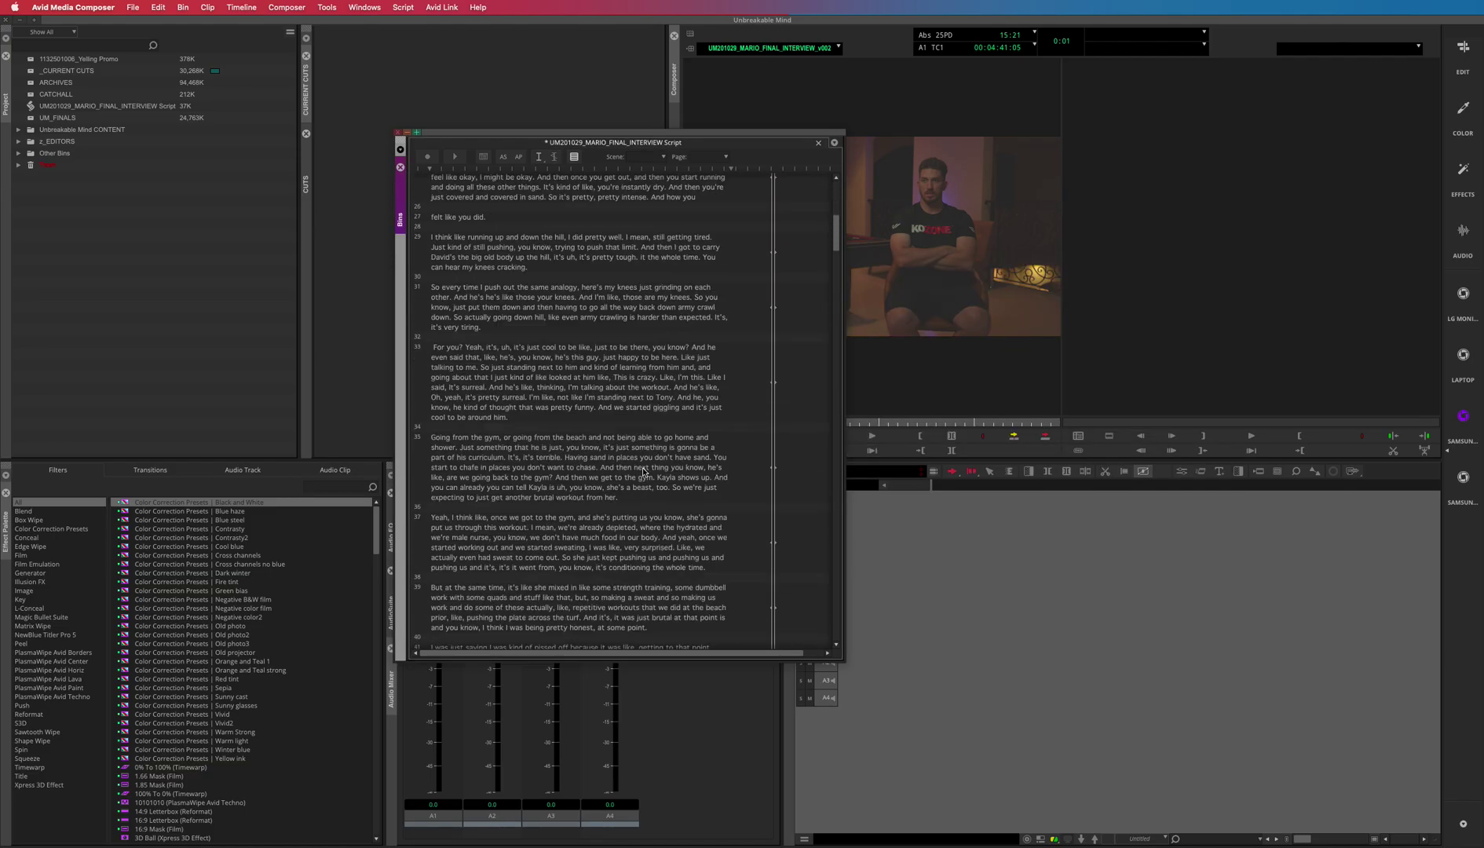